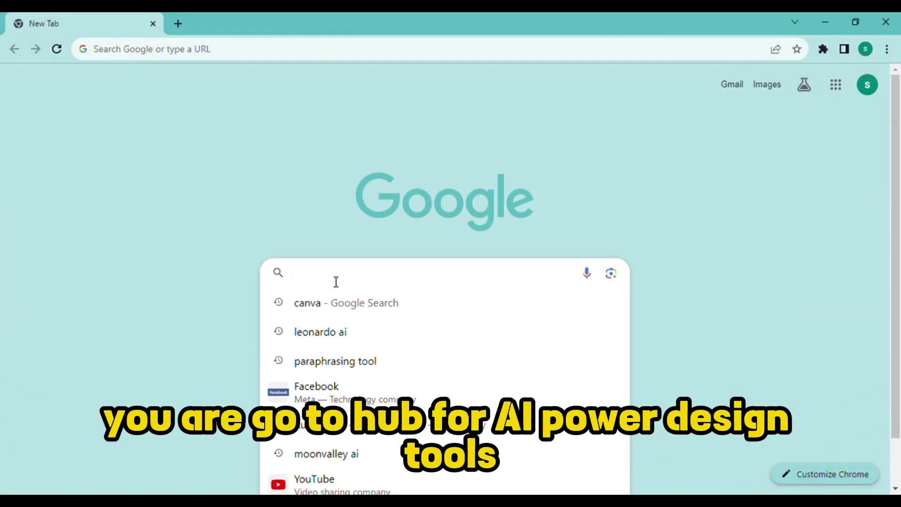
Step: Search Google for Designhill and open the Designhill website from the results
text(De)
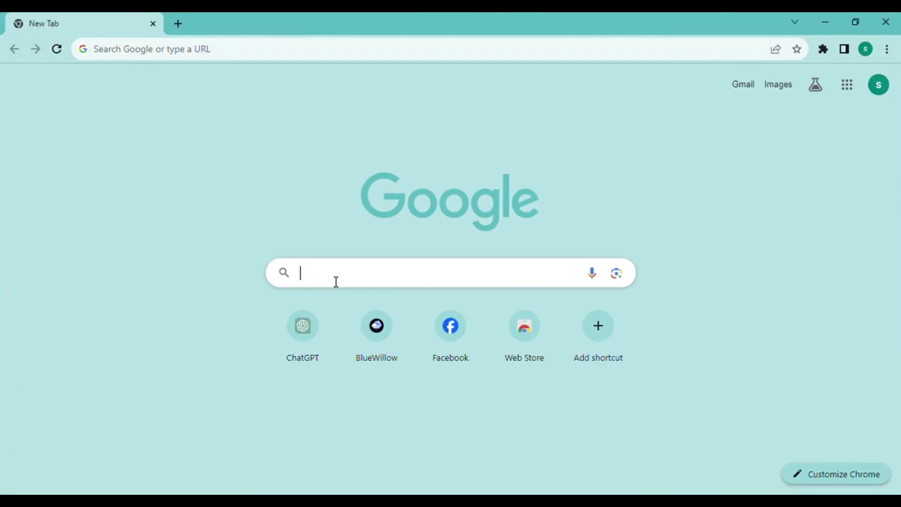
text(Designhill)
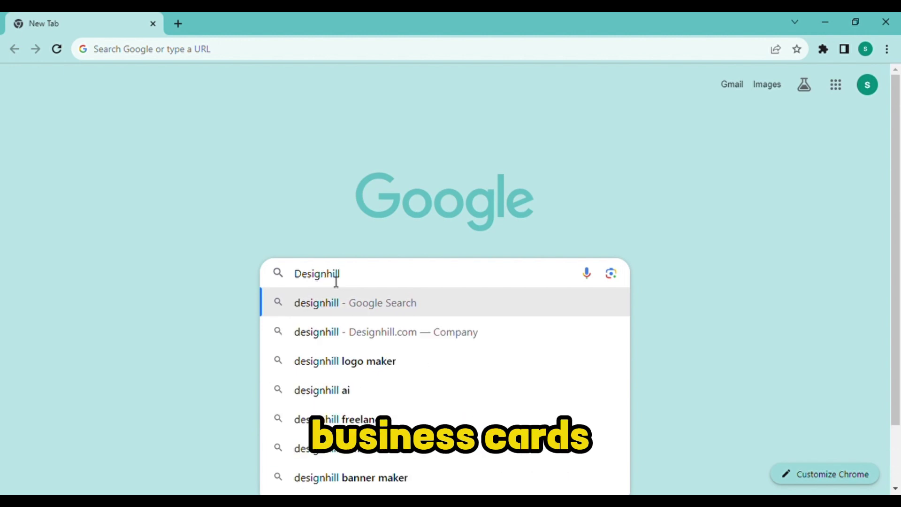
key(Return)
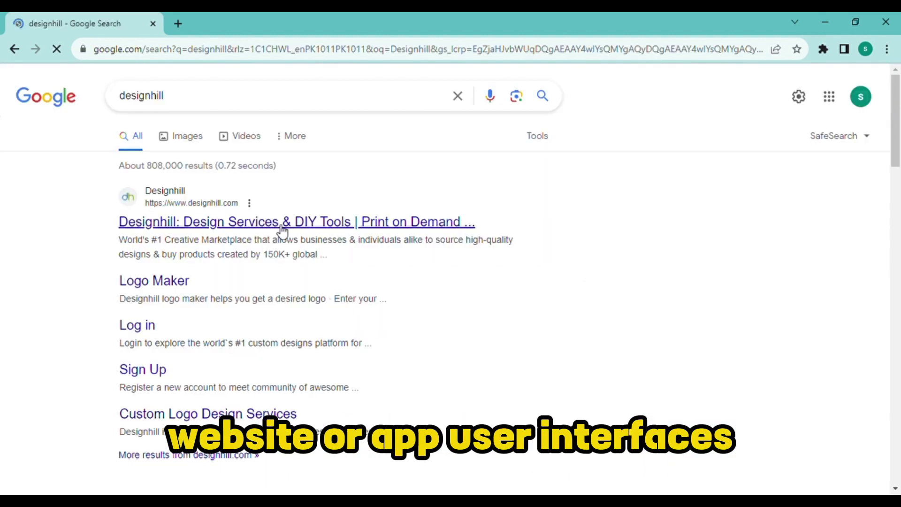
click(242, 223)
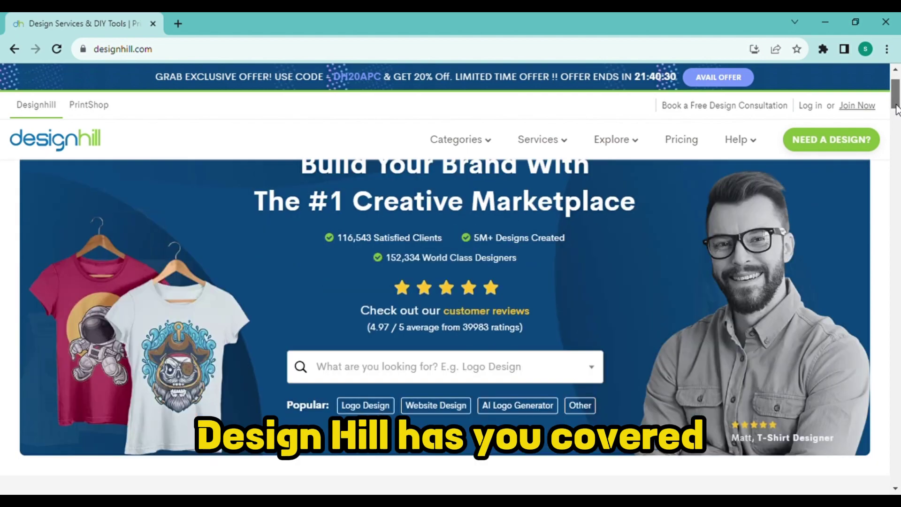
Step: Open the AI Logo Generator and start creating a logo for the name "Earnings Empowered By AI"
mouse_move(897, 105)
mouse_down()
mouse_move(898, 375)
mouse_move(900, 213)
mouse_up()
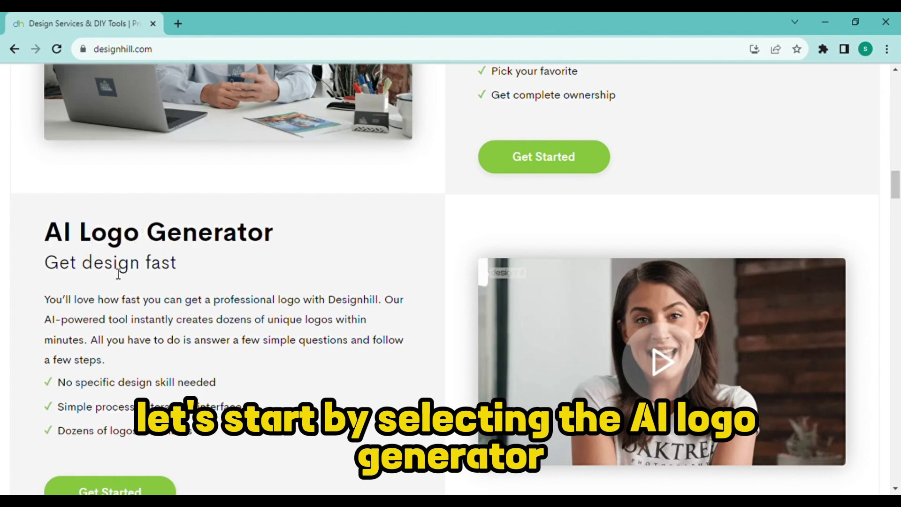
scroll(335, 333, down, 4)
click(112, 311)
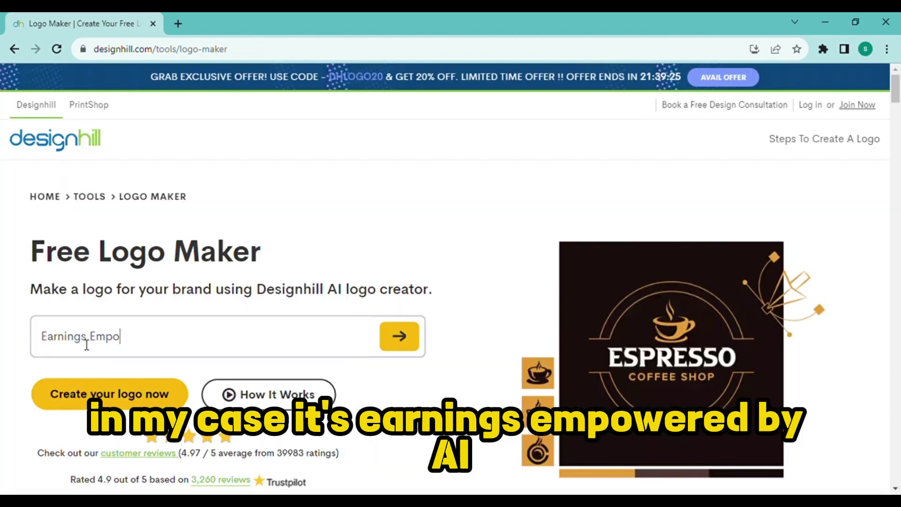
text(I)
click(126, 398)
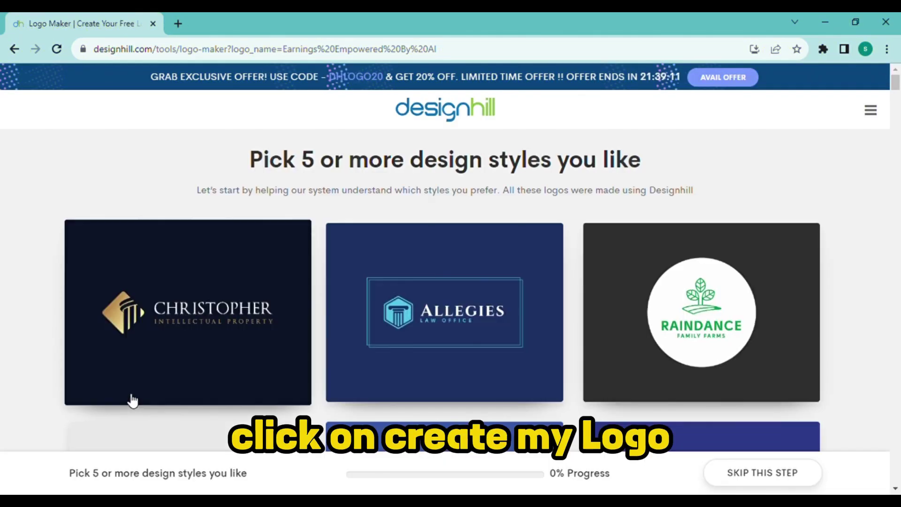
Step: Pick the CareSure and Extensionology logo samples as preferred design styles
scroll(126, 397, down, 10)
scroll(896, 490, down, 10)
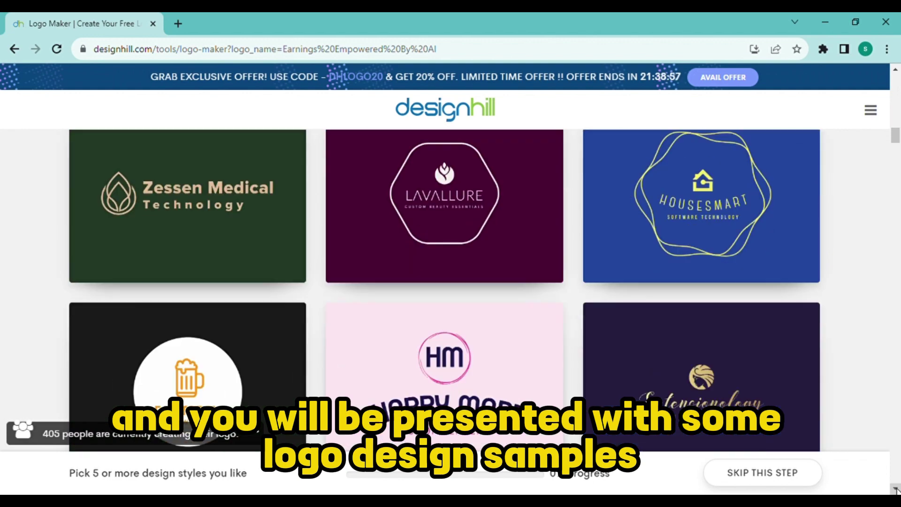
scroll(896, 490, up, 10)
scroll(513, 243, up, 15)
scroll(513, 243, down, 10)
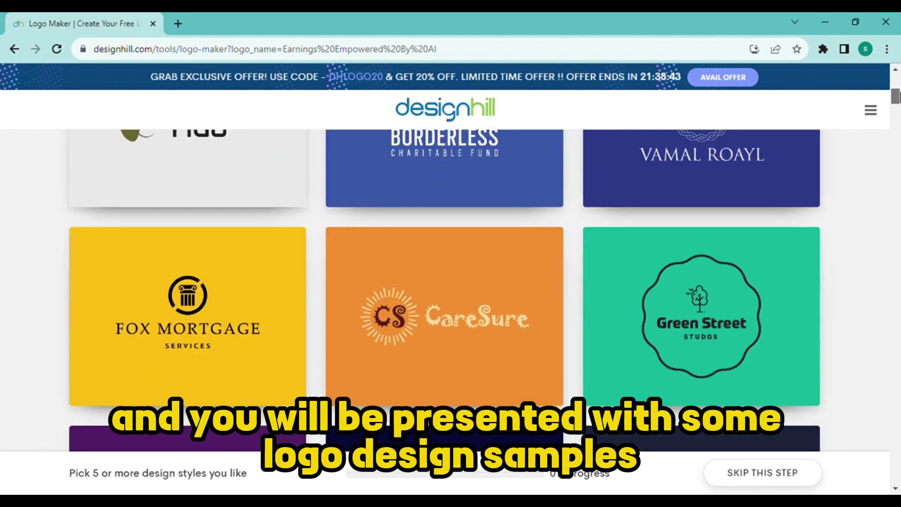
scroll(513, 243, down, 1)
click(513, 243)
scroll(894, 491, down, 5)
scroll(894, 491, down, 12)
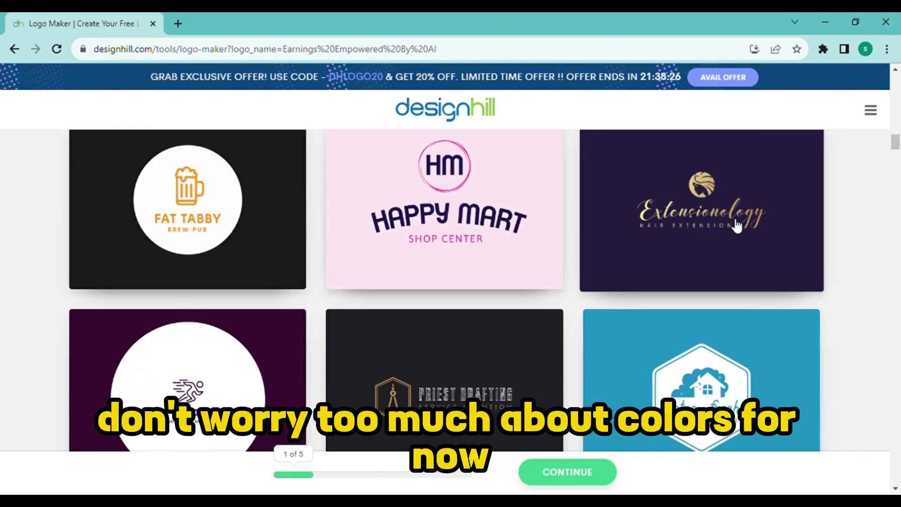
click(736, 225)
Step: Add the yellow Finesse Auto Detail logo sample to the preferred design styles
scroll(894, 491, down, 4)
scroll(896, 490, down, 15)
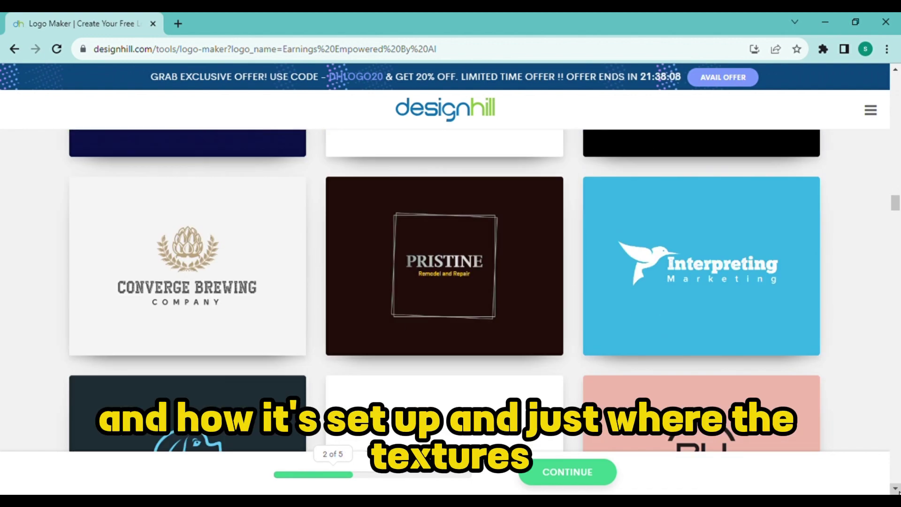
scroll(896, 492, down, 5)
click(701, 281)
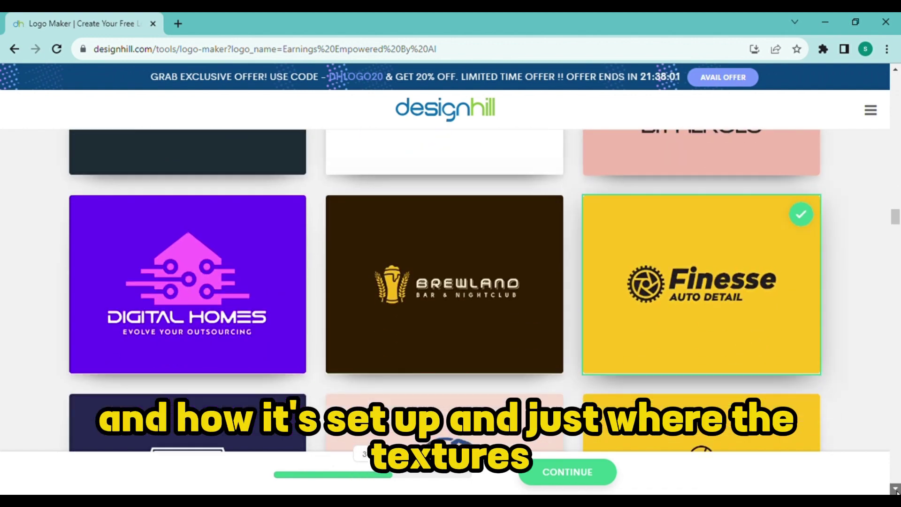
Step: Pick two more samples from the remaining logos to complete five design styles, and continue to the color selection
scroll(897, 491, down, 10)
scroll(897, 491, down, 20)
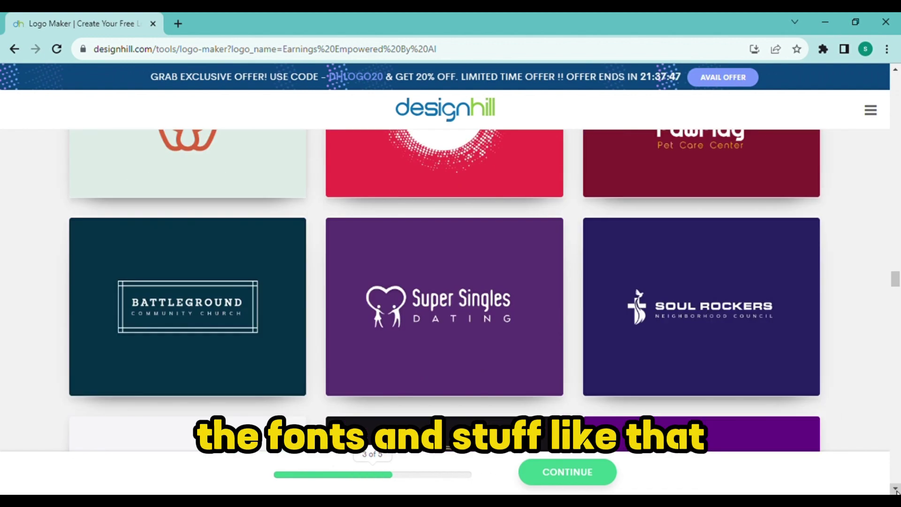
scroll(897, 492, down, 20)
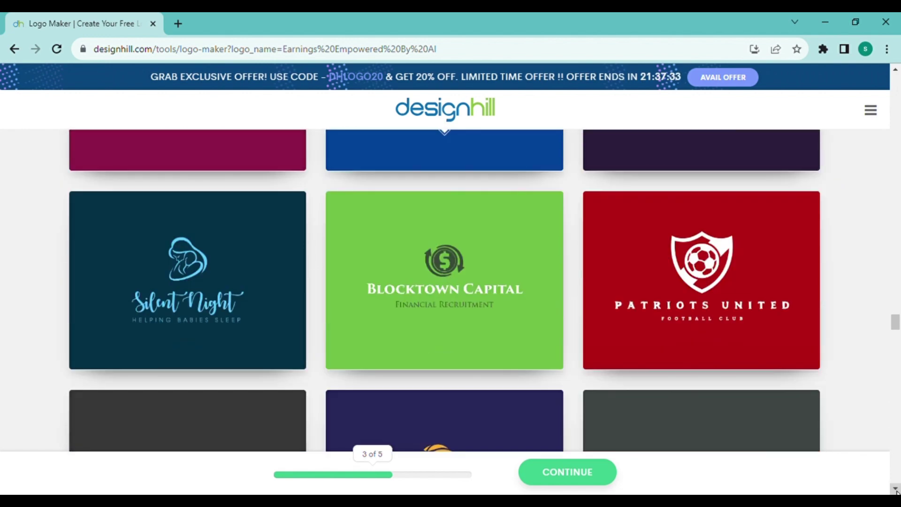
scroll(895, 492, down, 20)
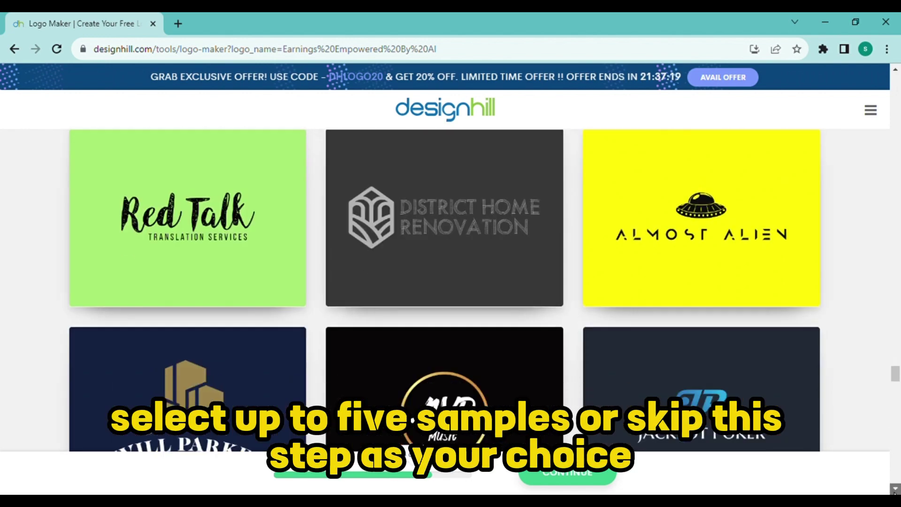
scroll(895, 491, down, 20)
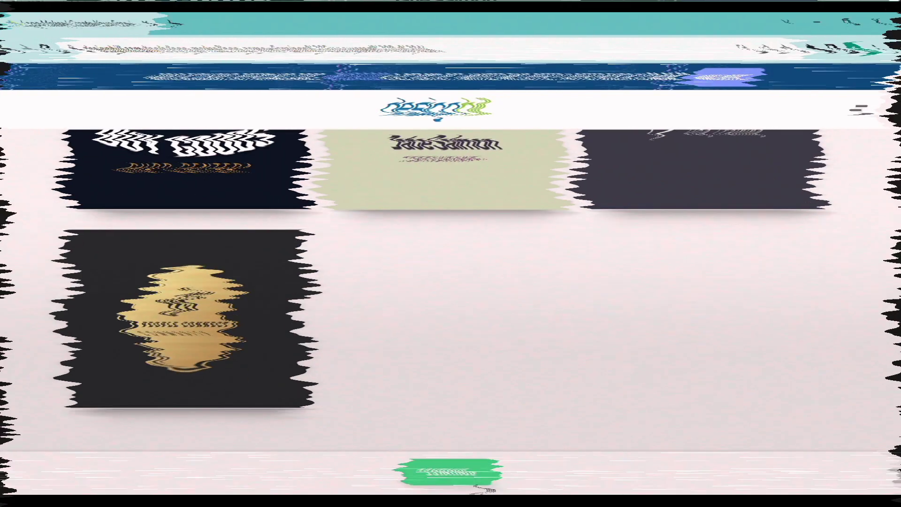
click(465, 481)
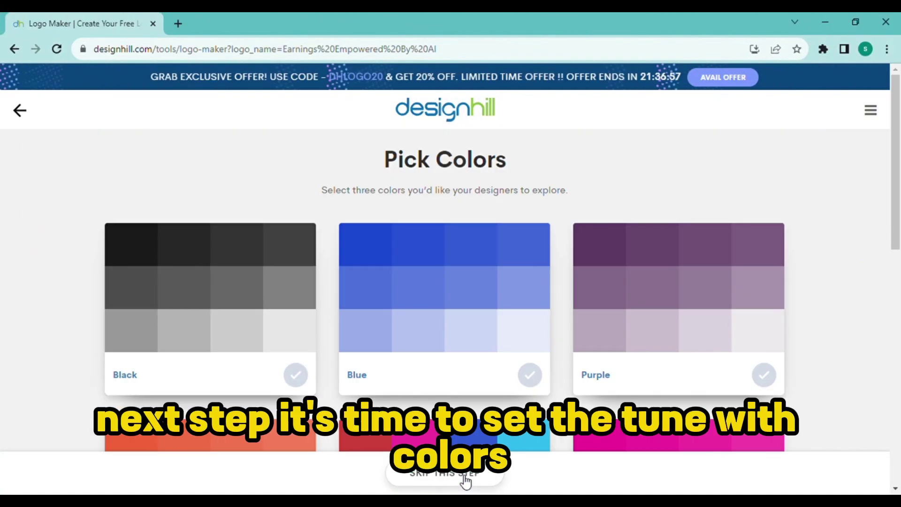
Step: Choose the "Let The System Choose Colors" palette and continue to the company details
drag(896, 241, 898, 285)
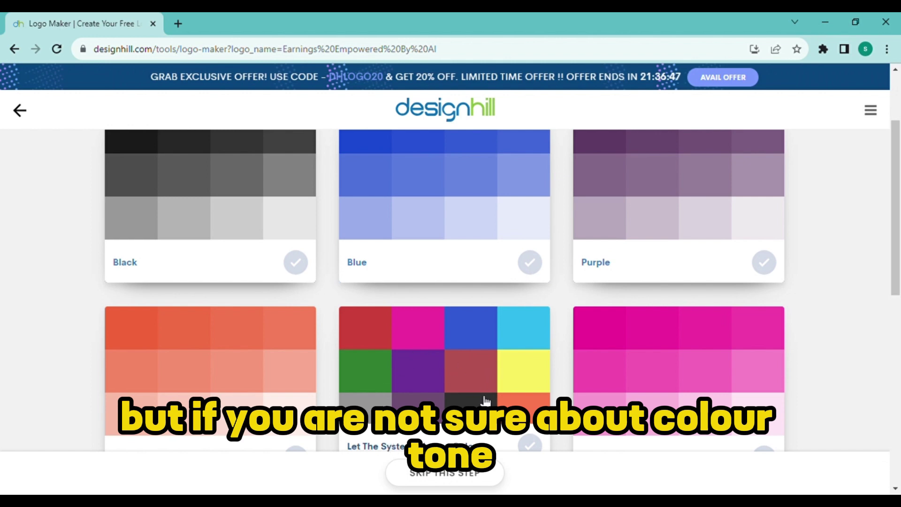
scroll(470, 376, down, 2)
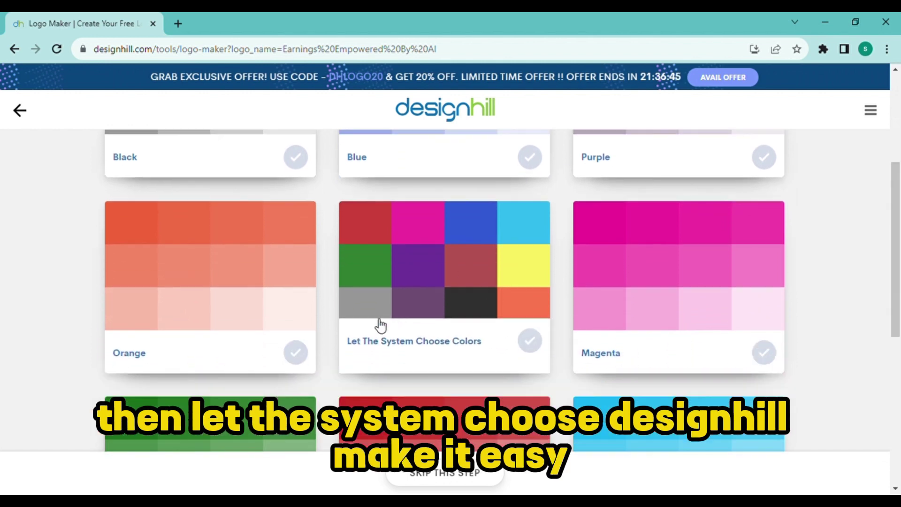
click(471, 311)
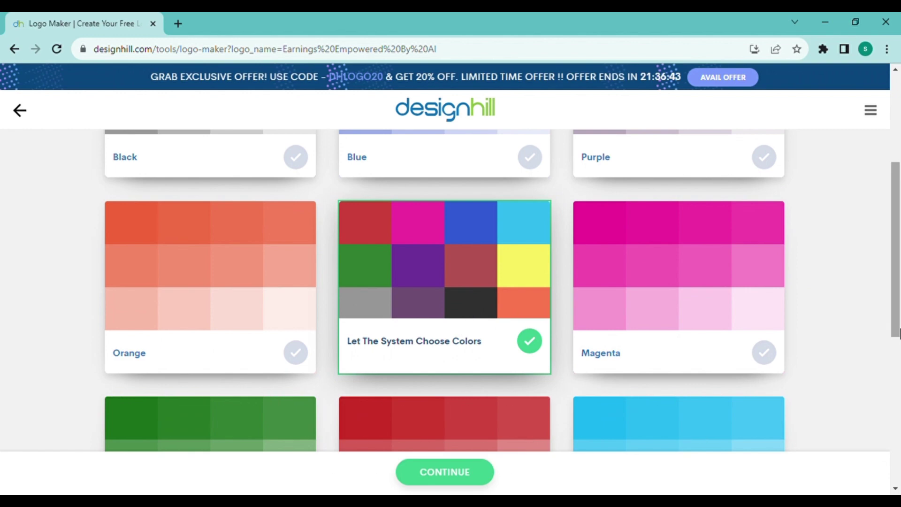
scroll(479, 375, down, 3)
click(452, 485)
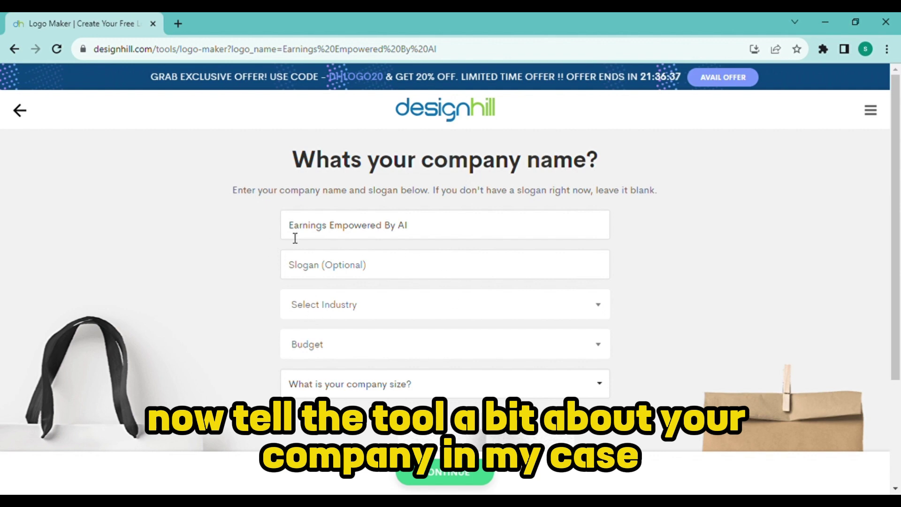
Step: Fill in the company details with slogan "Adapting the Future", industry Technology and company size 10-20, and submit them
click(307, 272)
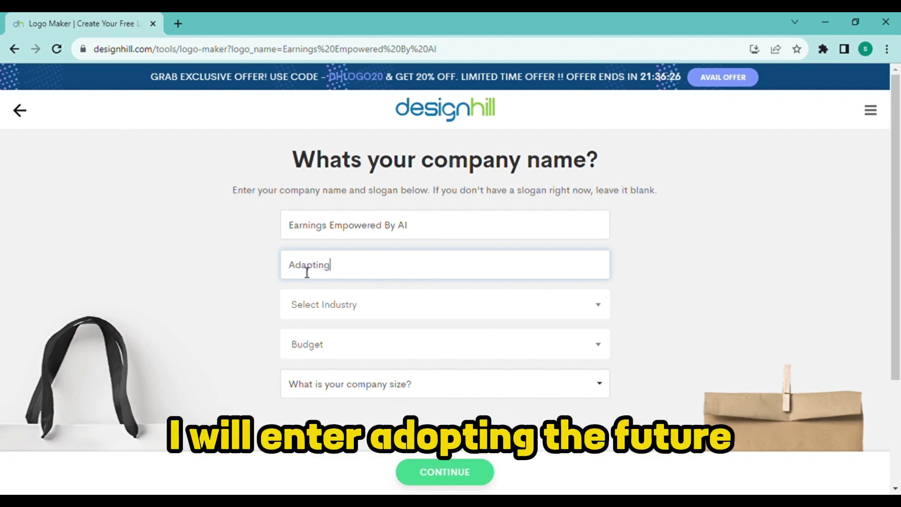
click(596, 312)
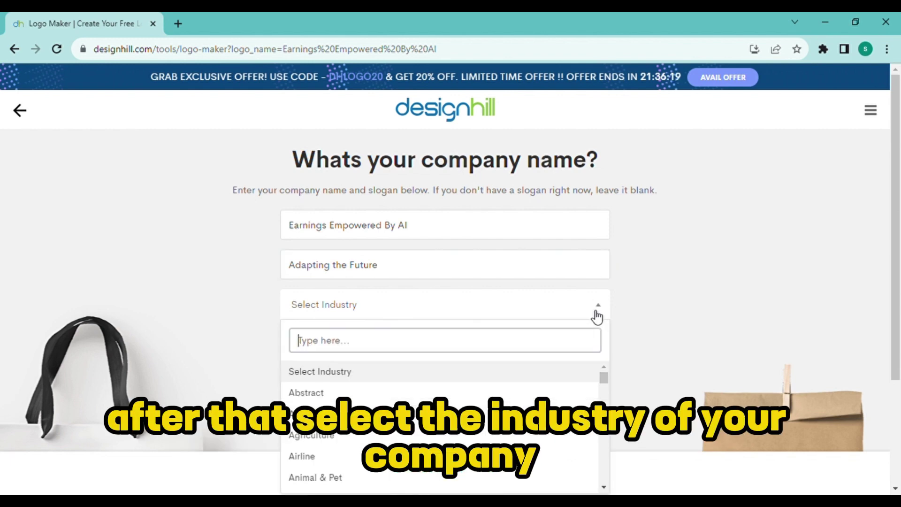
text(tec)
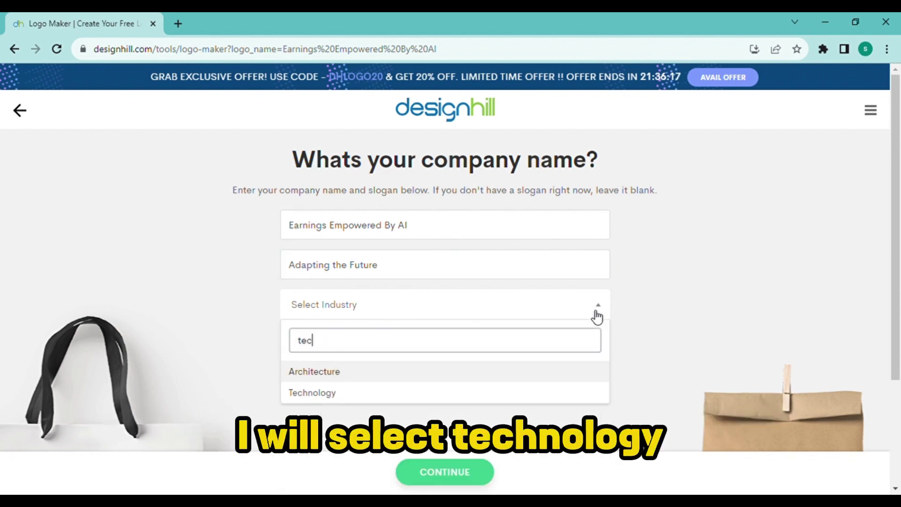
click(378, 400)
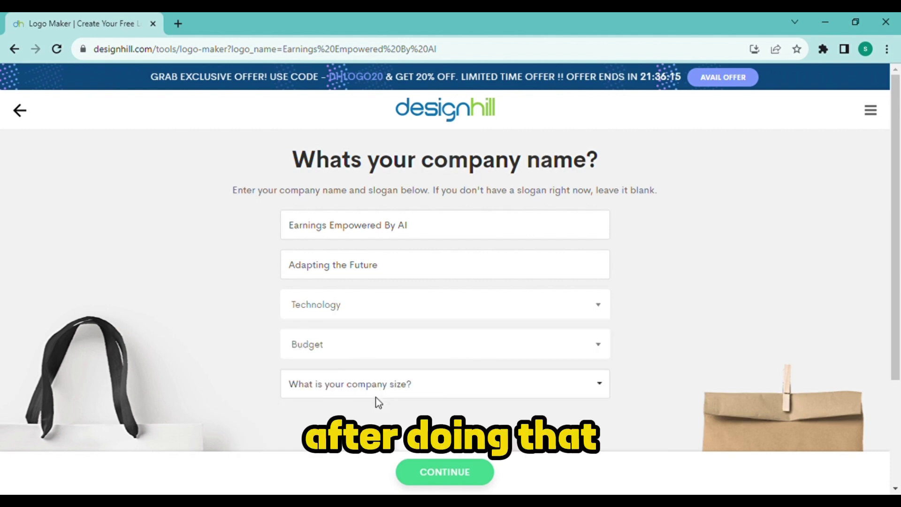
click(605, 386)
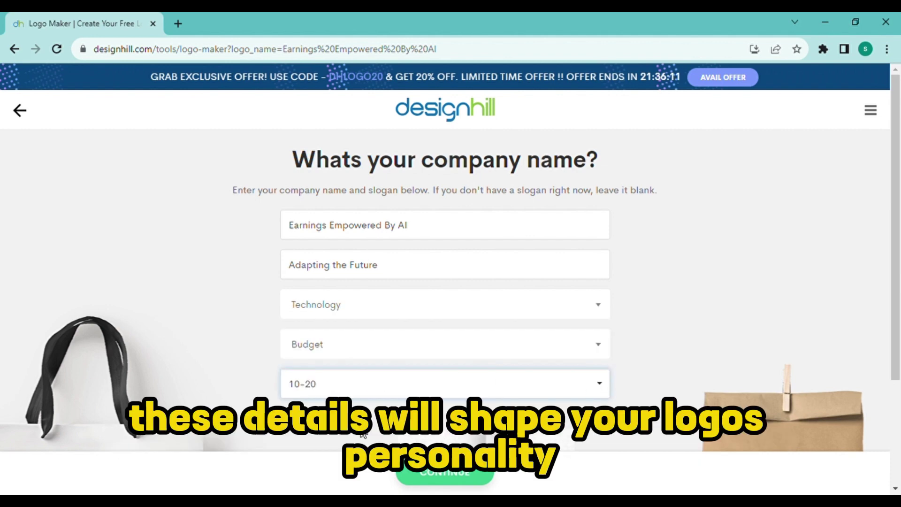
click(449, 476)
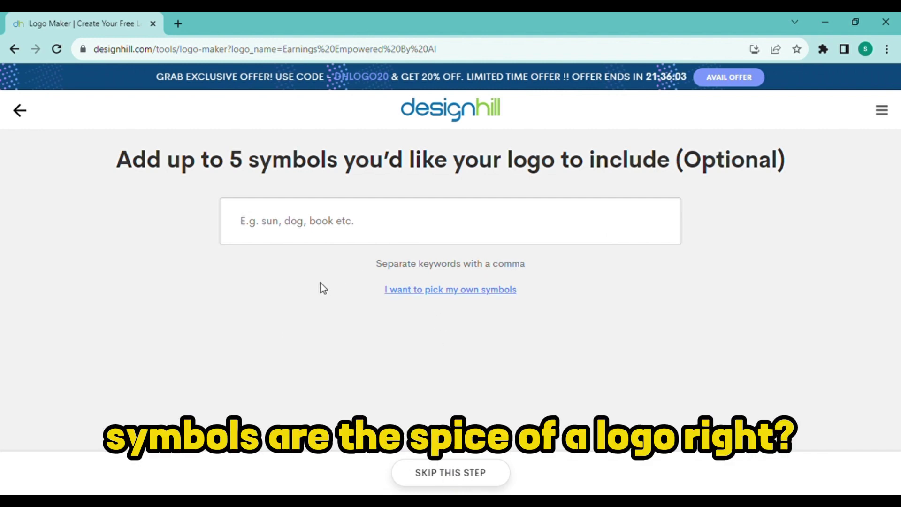
Step: Enter the five symbol keywords Ai, Tech, Brain, Robot and Computer for the logo
click(265, 229)
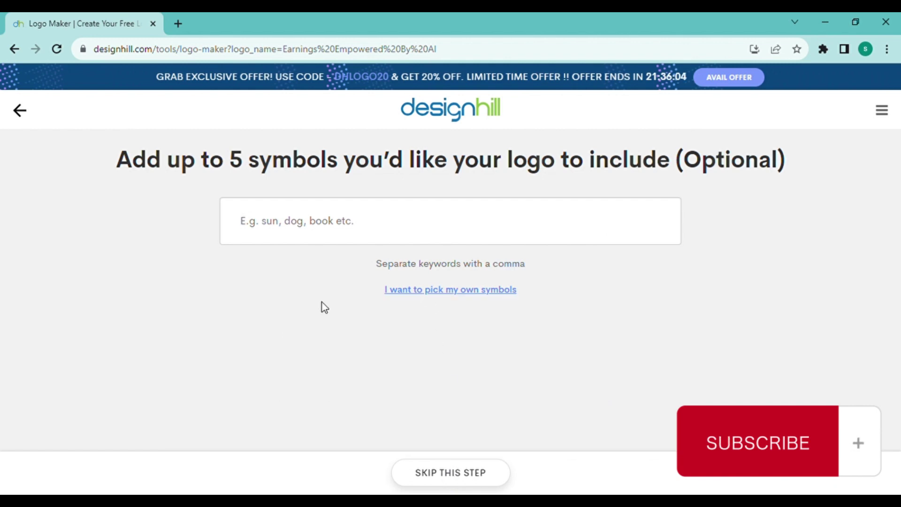
click(265, 230)
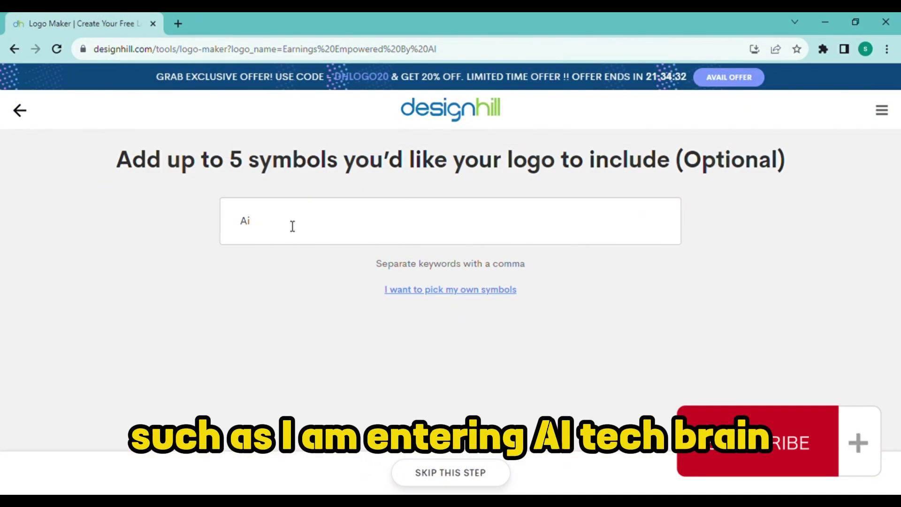
text(,tech,)
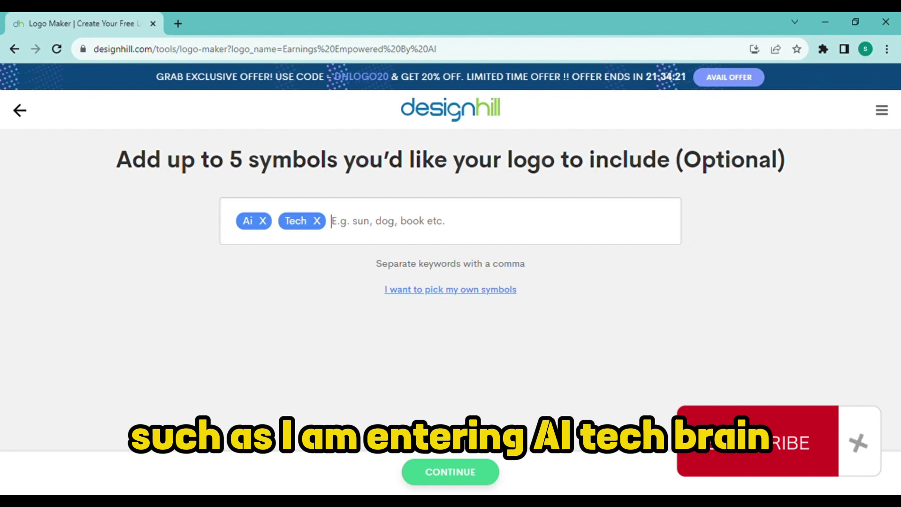
text(brain,robot,compute)
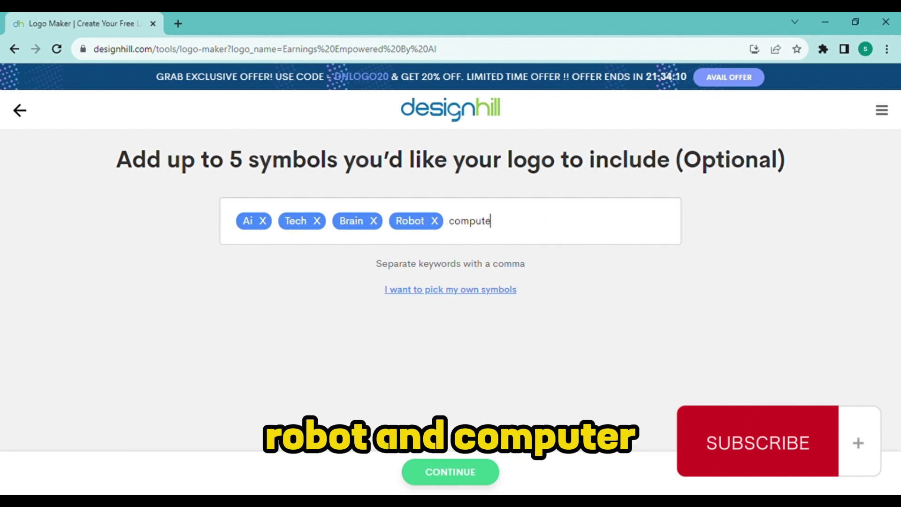
text(r,)
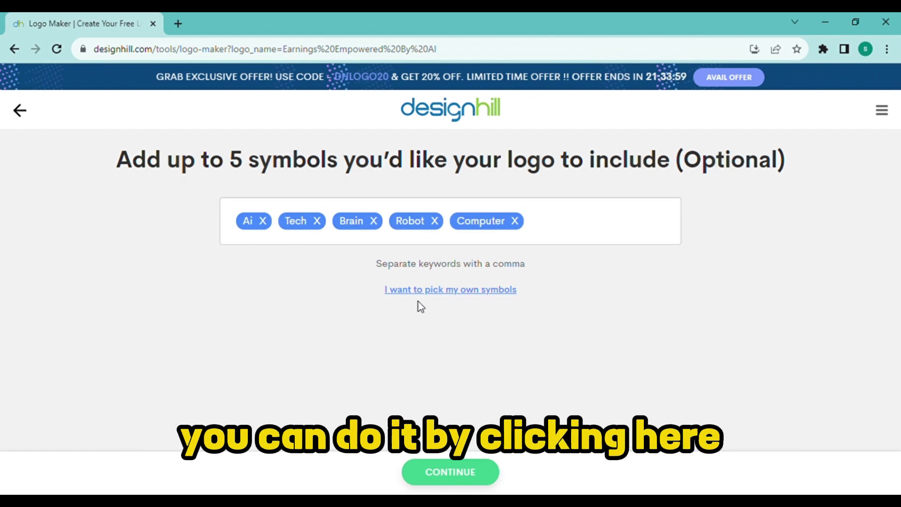
Step: Switch to picking the symbols manually and search the symbol library for "robot"
click(456, 291)
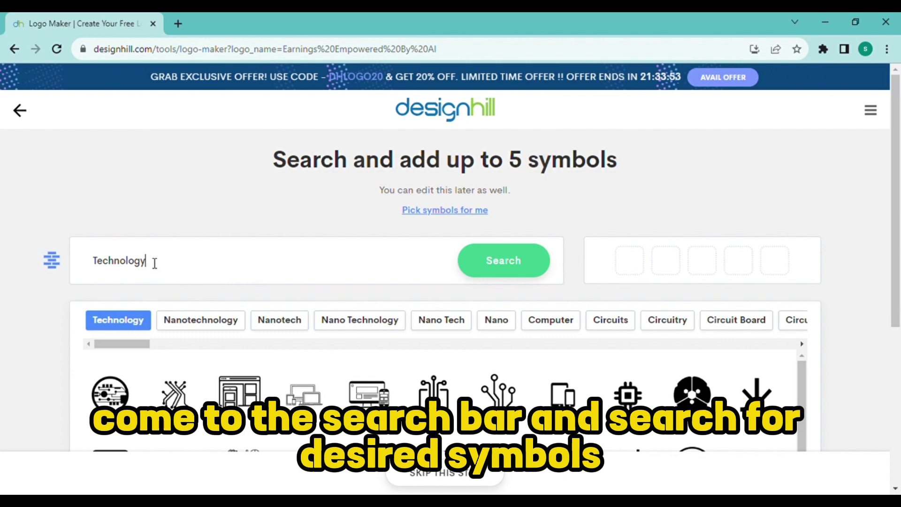
drag(154, 263, 53, 265)
key(BackSpace)
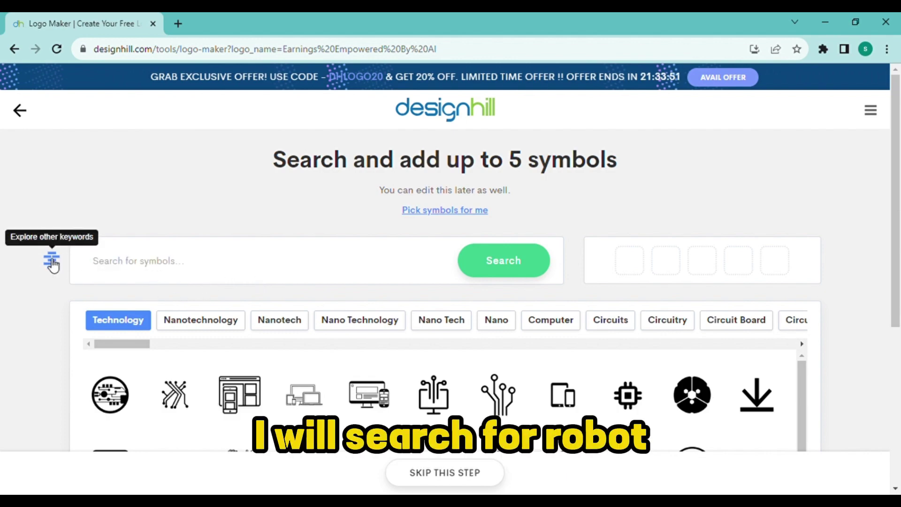
text(robot)
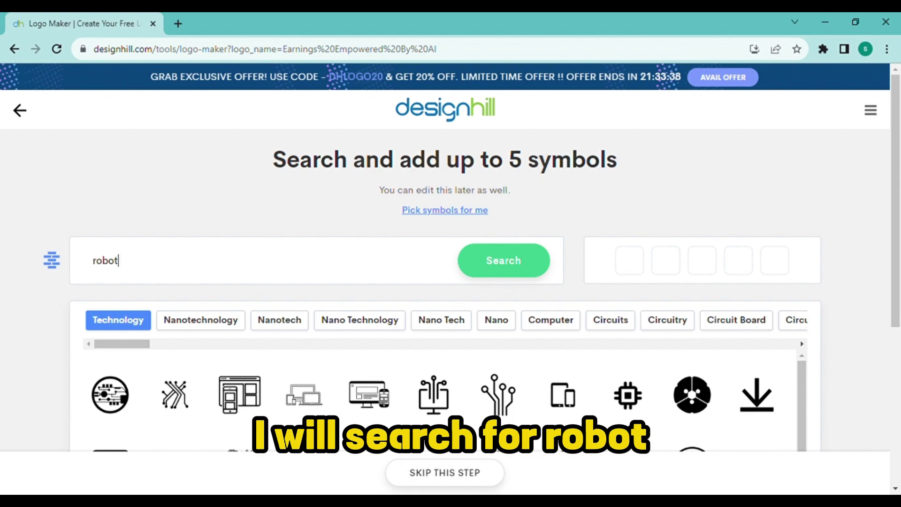
click(513, 261)
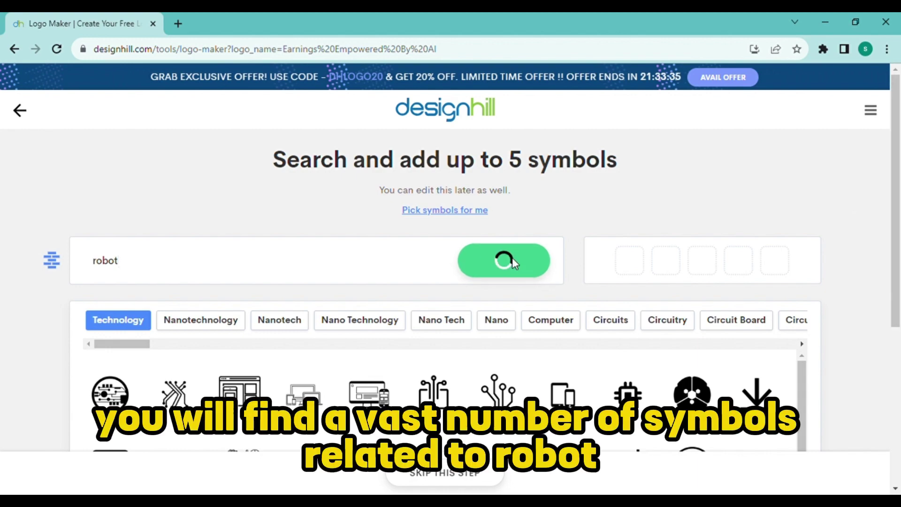
Step: Add the small round-headed robot at the end of the second row of results to the chosen symbols
scroll(882, 304, down, 3)
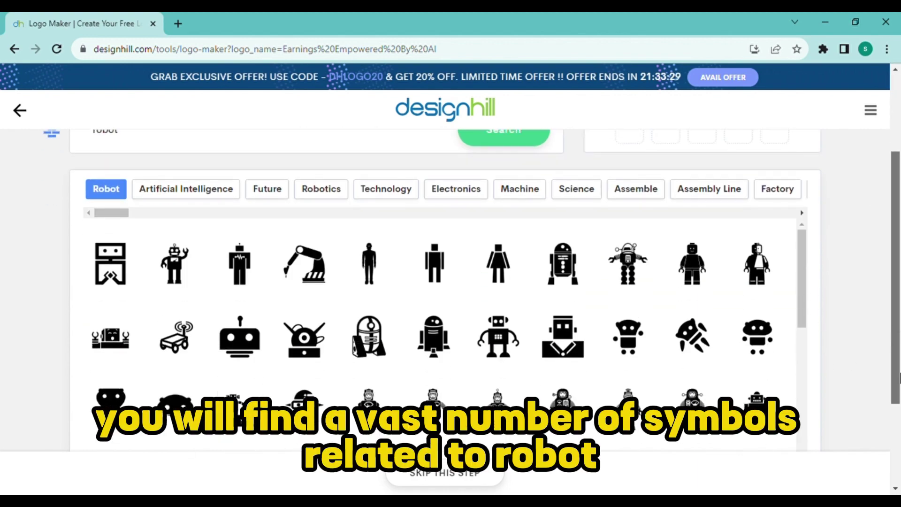
drag(805, 267, 826, 272)
click(752, 301)
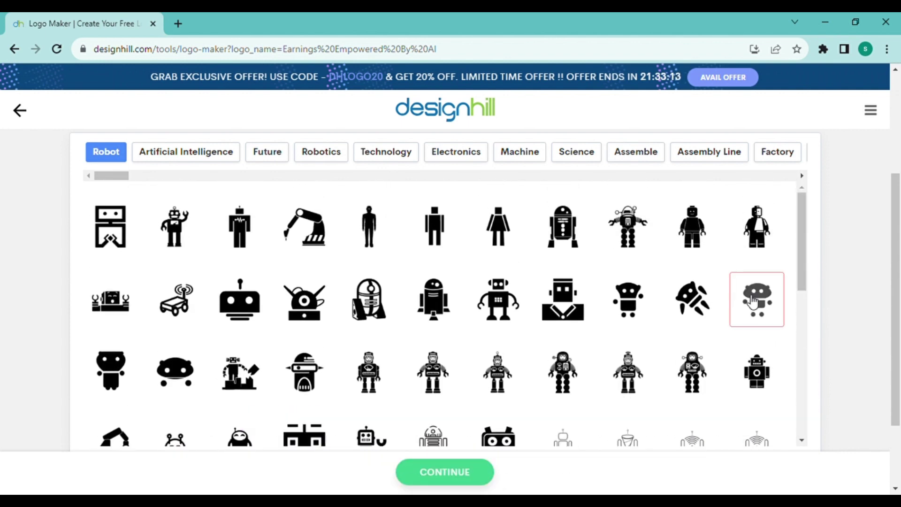
Step: Search the symbols for "technology", add the monitor with rising circuit lines, and continue to the generated logos
scroll(485, 133, up, 3)
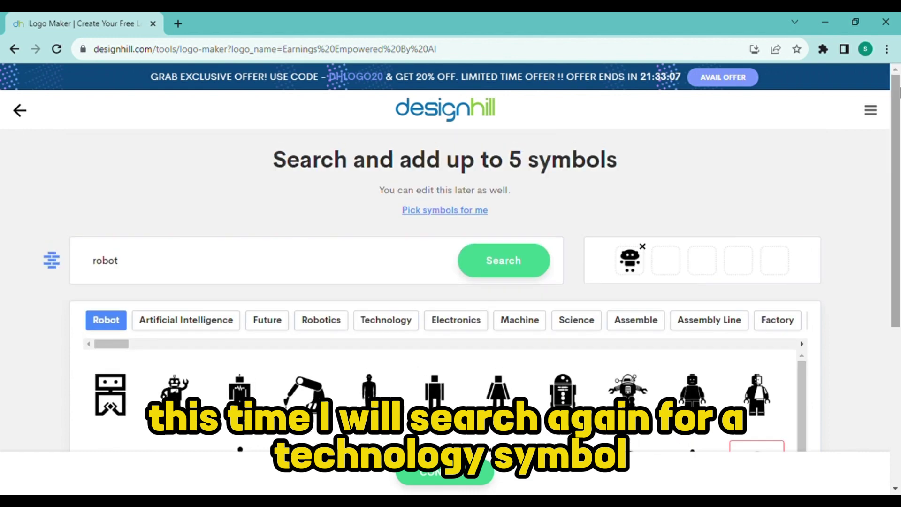
double_click(105, 261)
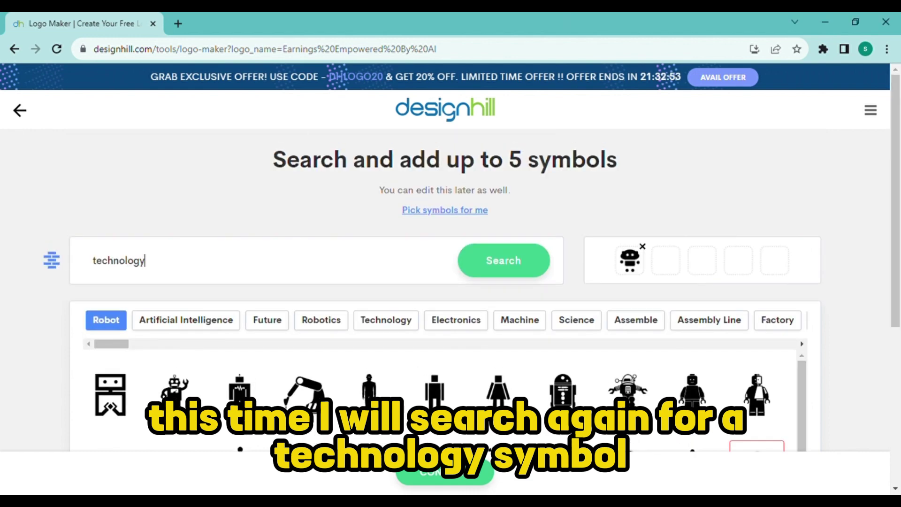
text(technology)
click(521, 261)
scroll(521, 261, down, 5)
drag(798, 235, 808, 216)
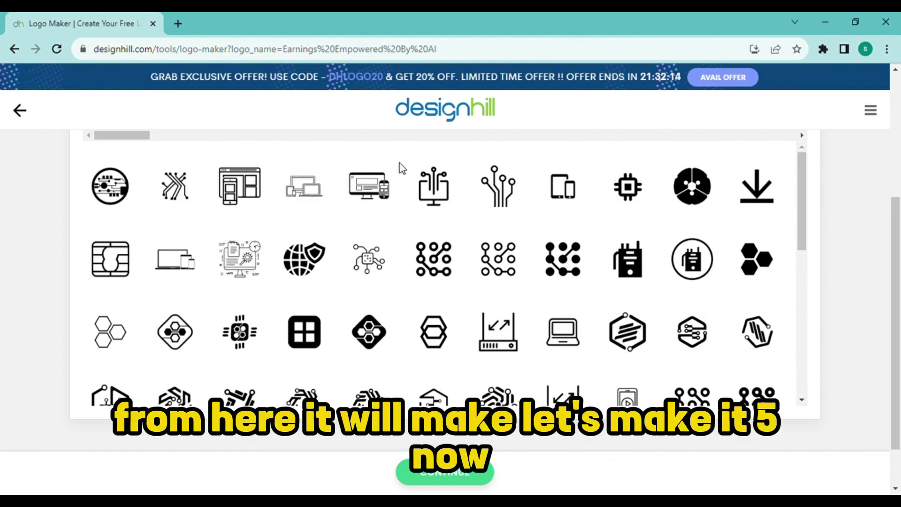
click(448, 204)
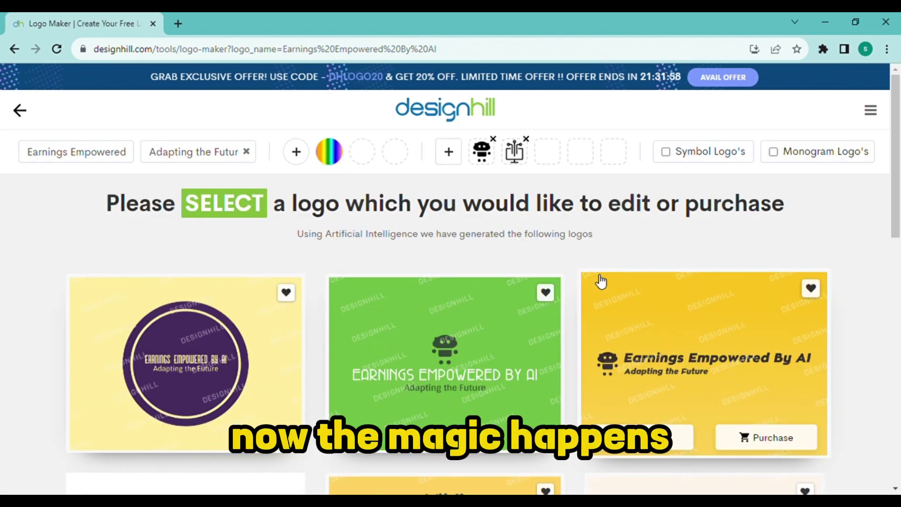
Step: Choose the yellow logo with the robot beside the name from the generated logos, and sign up with the Google account
drag(900, 167, 899, 385)
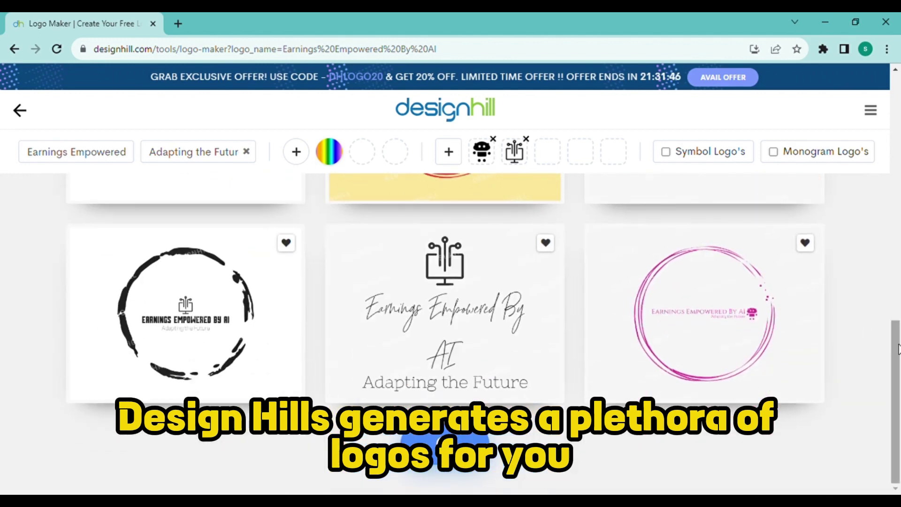
scroll(899, 349, down, 15)
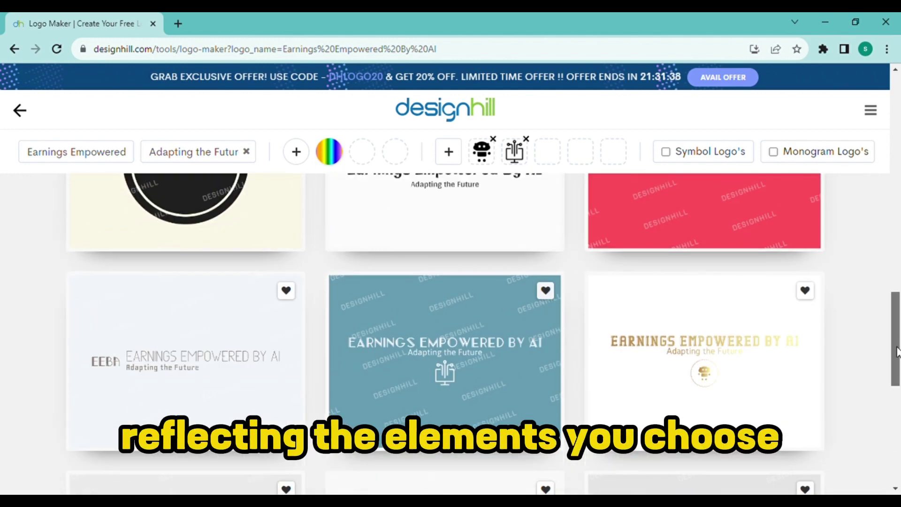
drag(898, 351, 899, 448)
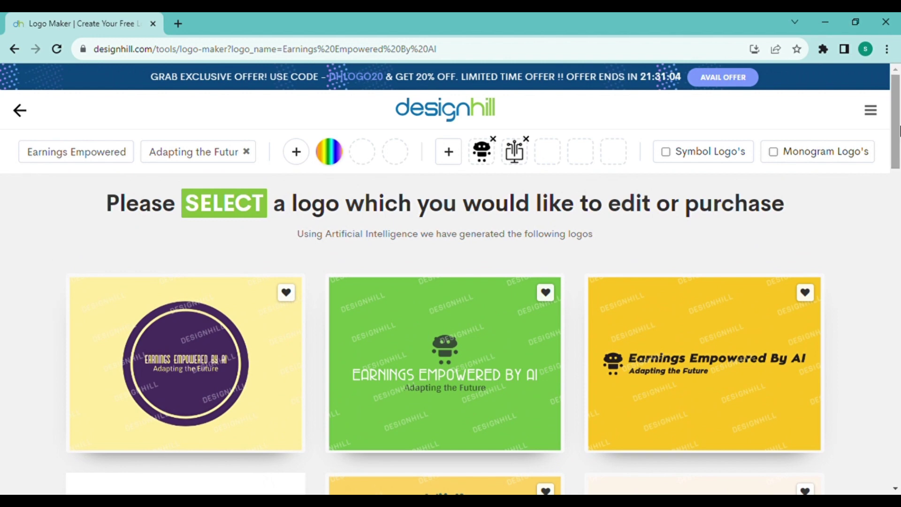
mouse_move(711, 330)
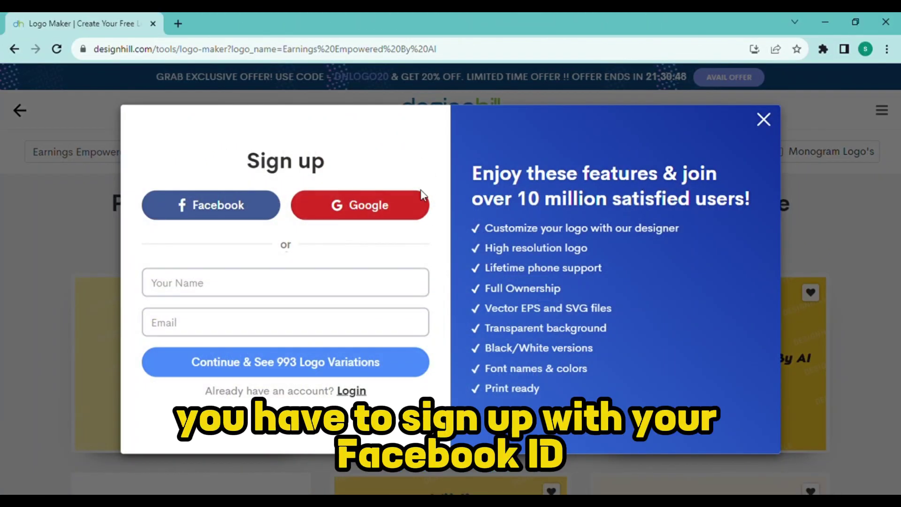
click(381, 207)
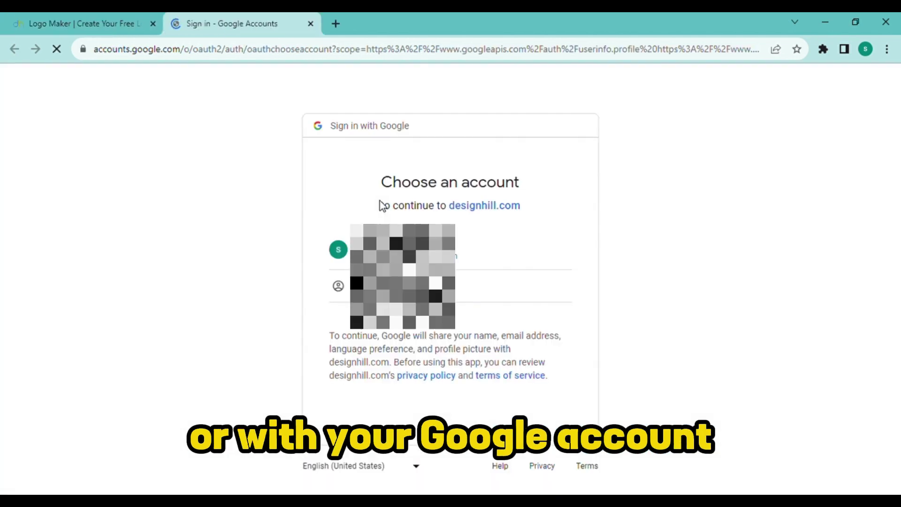
click(399, 250)
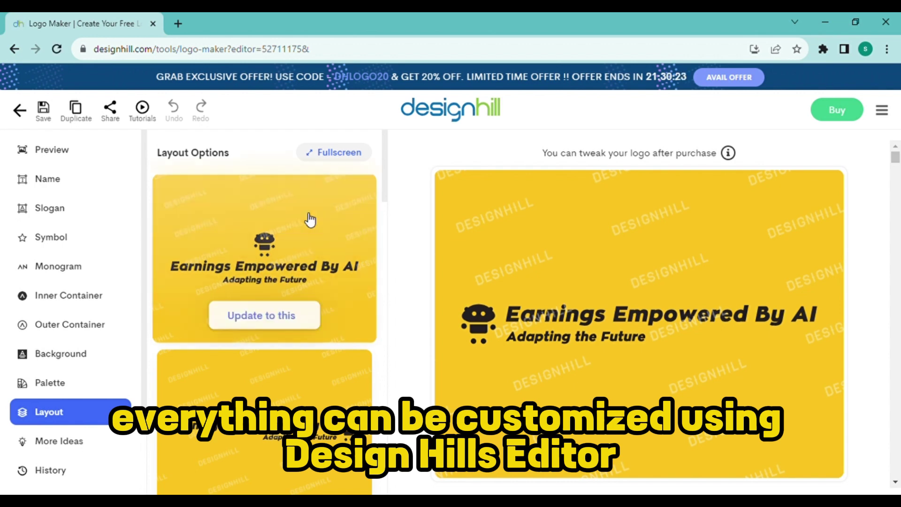
Step: Look through the logo's layout options and its preview mockups on products
drag(390, 164, 401, 475)
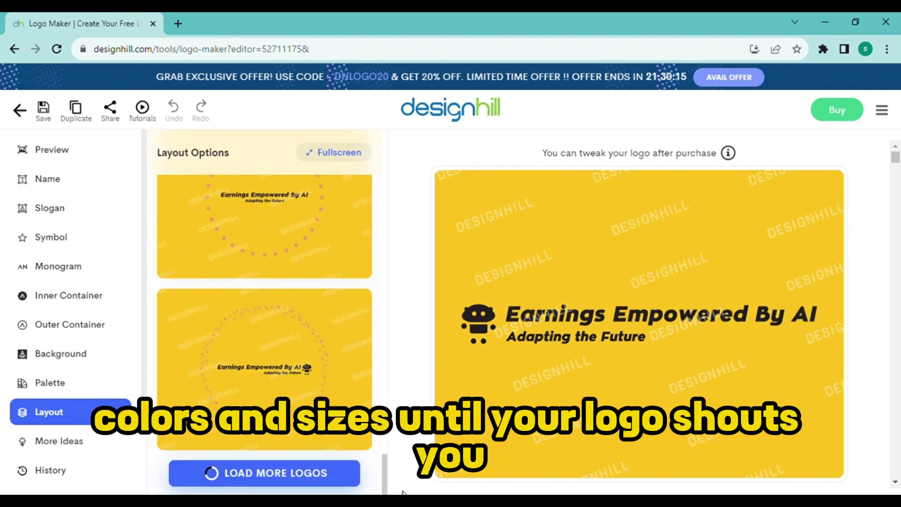
drag(386, 357, 380, 149)
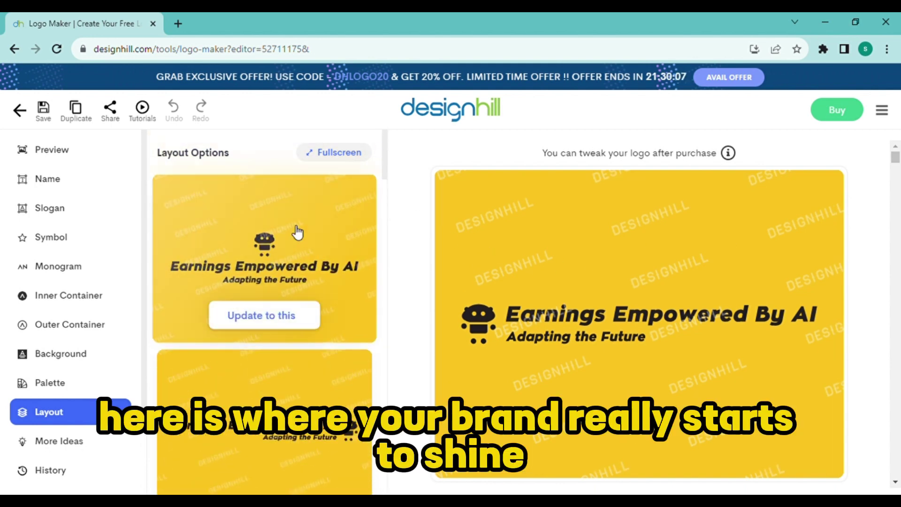
click(81, 147)
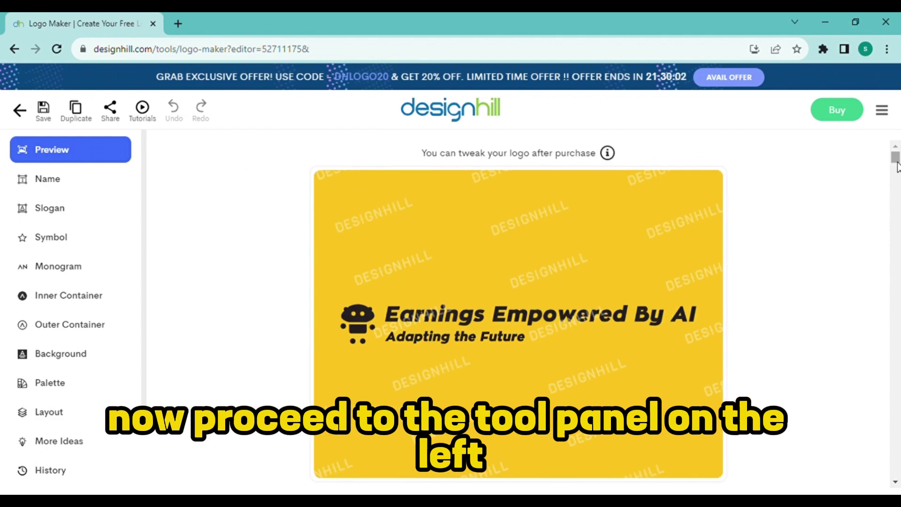
drag(897, 166, 899, 343)
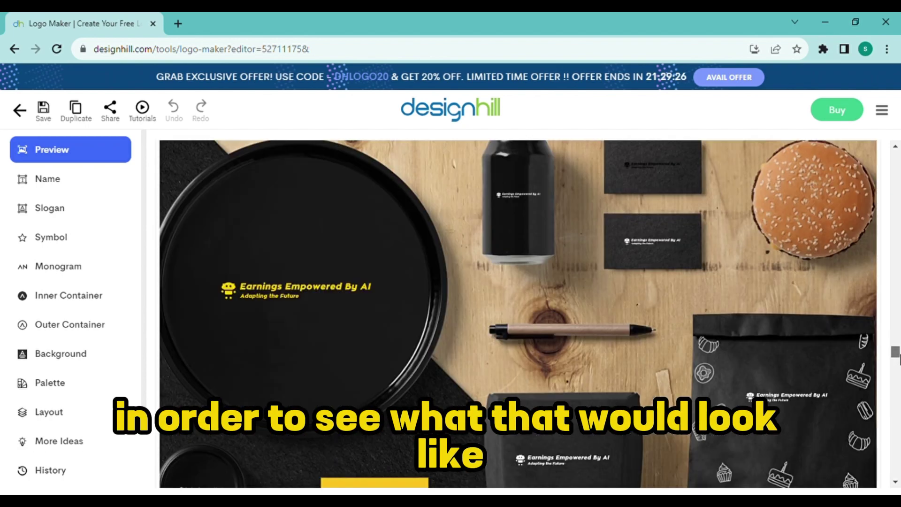
drag(900, 291, 900, 159)
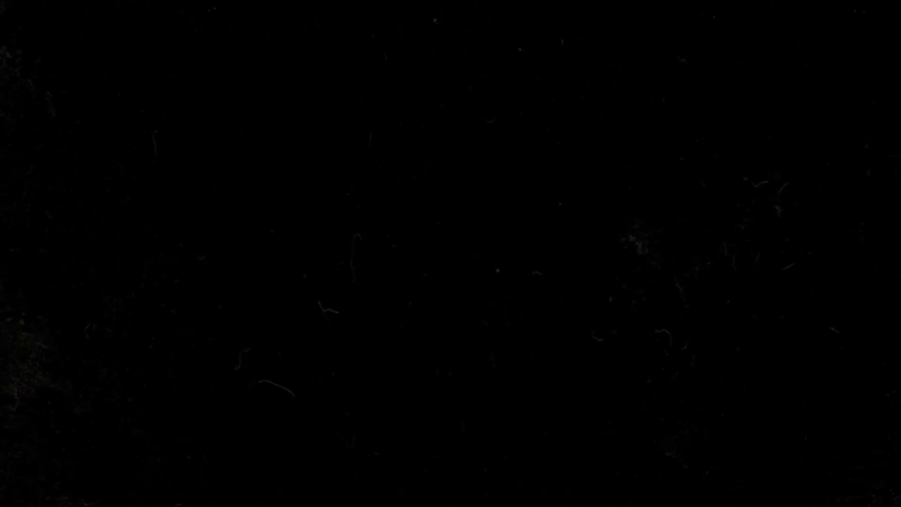
Step: Switch the company name's font category to Futuristic and apply the variant with narrow mixed-case letters
click(49, 180)
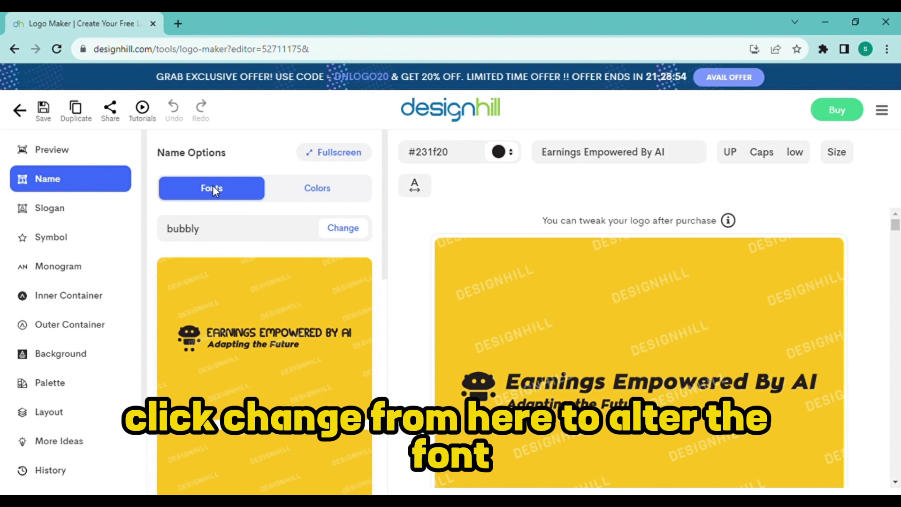
click(347, 230)
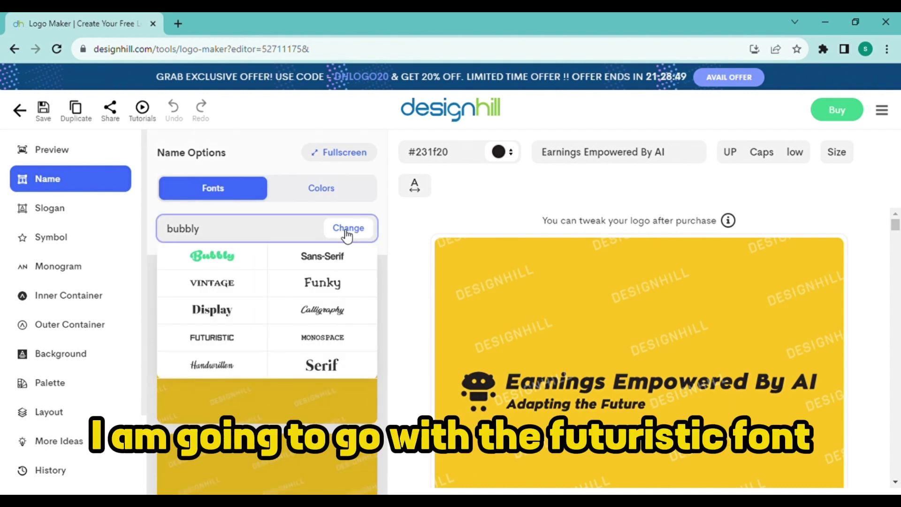
click(217, 339)
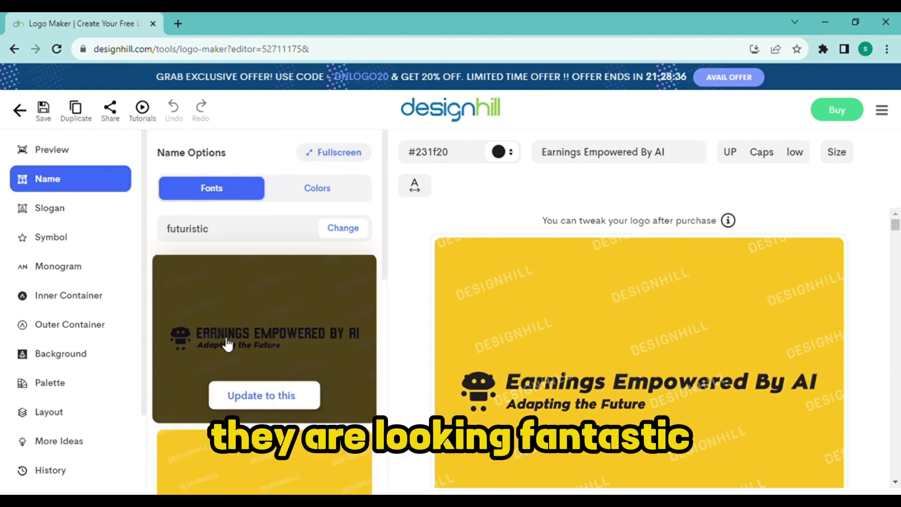
scroll(390, 412, down, 5)
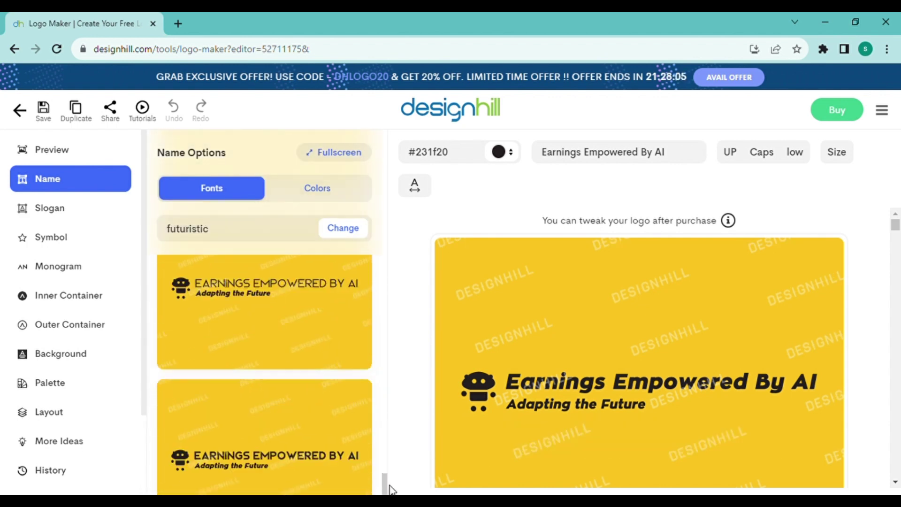
scroll(389, 474, down, 3)
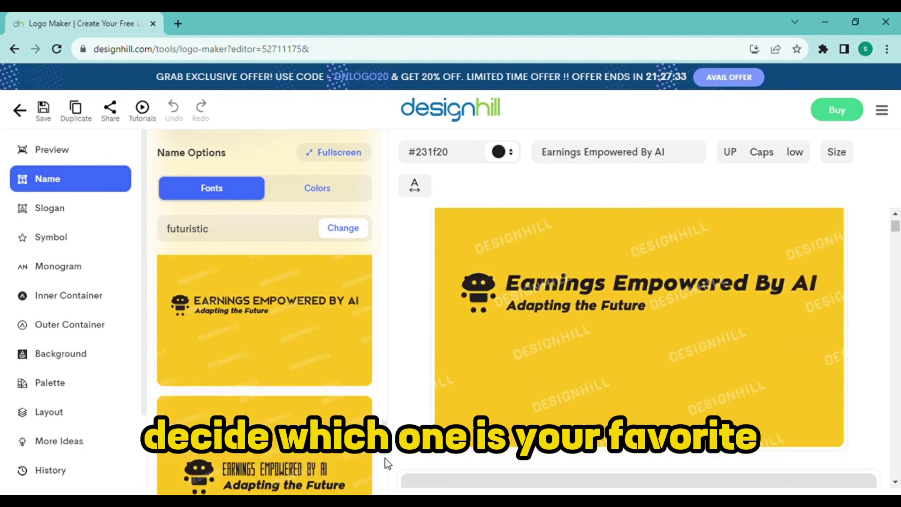
click(282, 385)
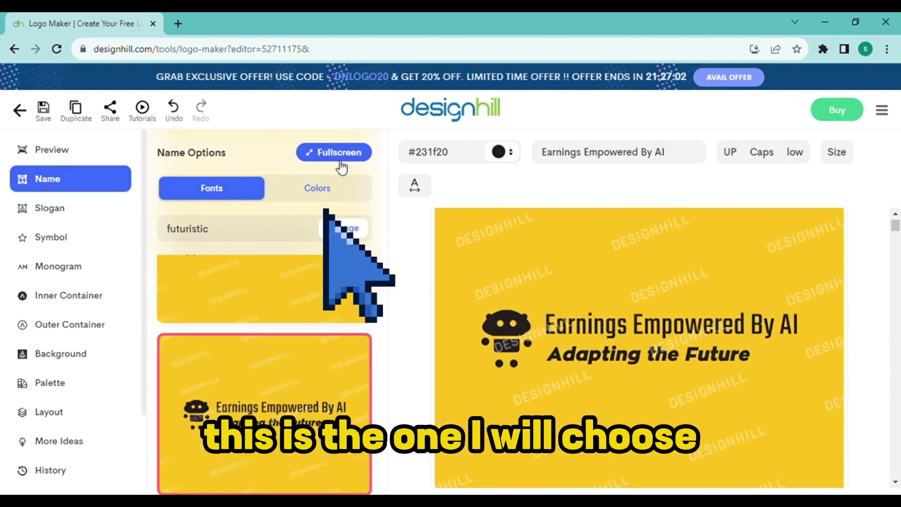
Step: Preview the company name's color variations in green, pink, red and purple, and return to the green ones
click(316, 188)
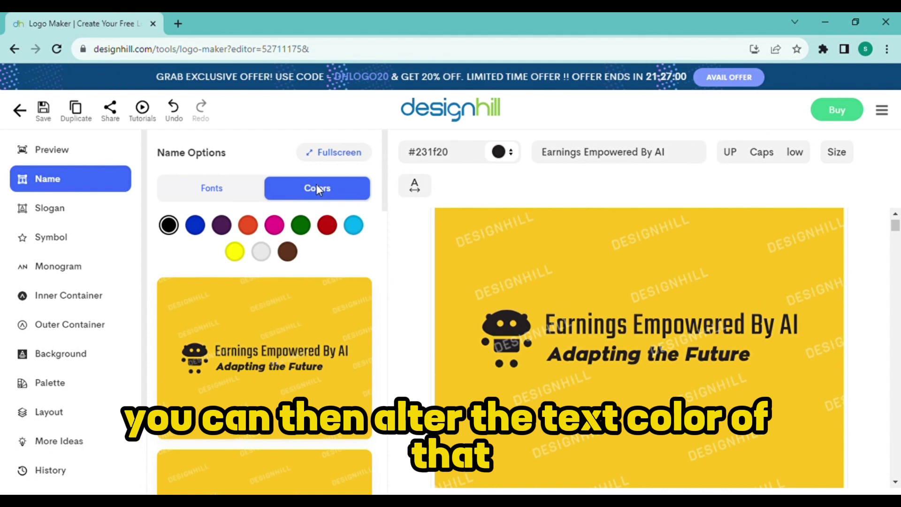
click(301, 226)
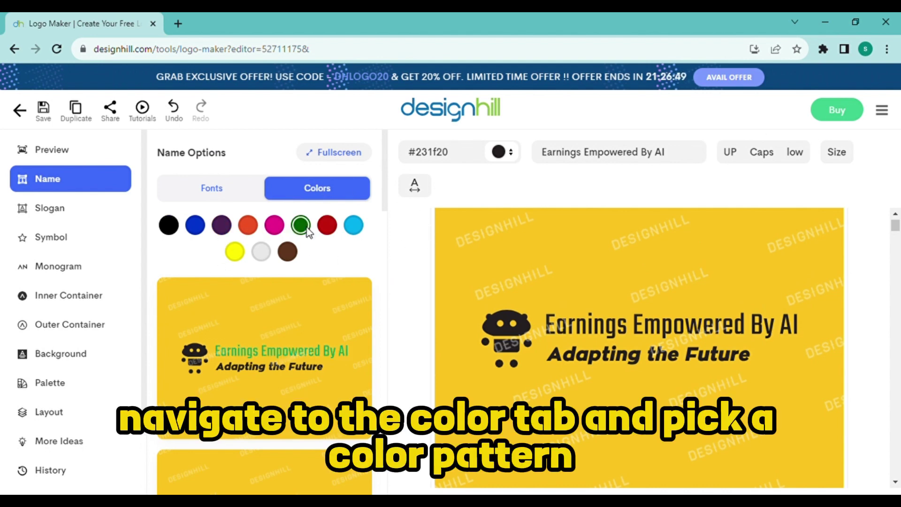
click(301, 226)
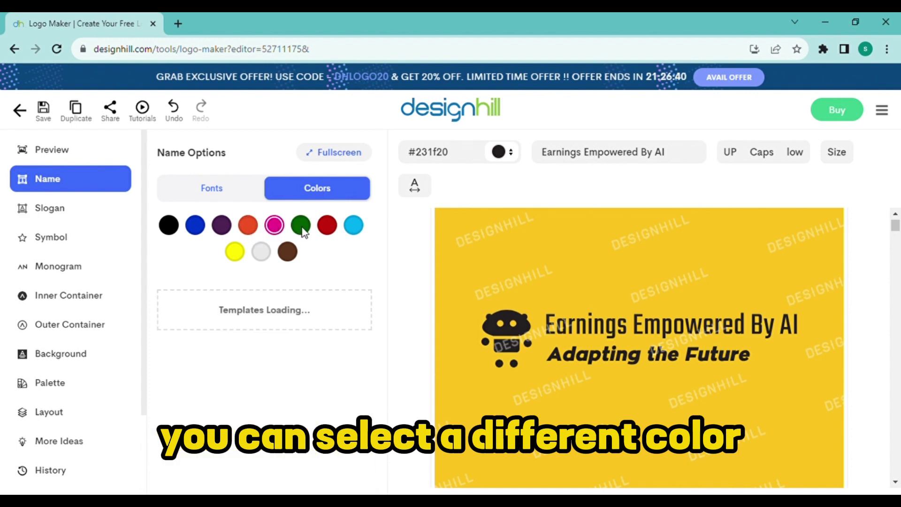
click(328, 227)
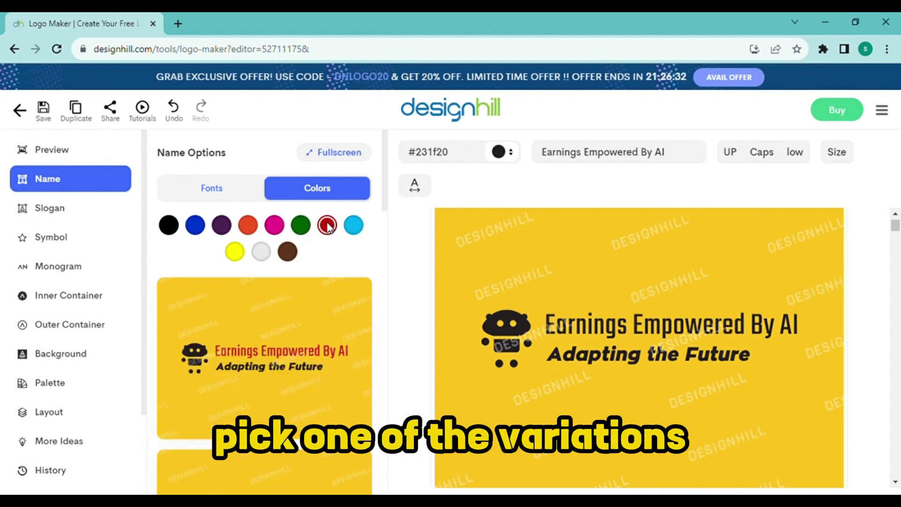
click(222, 226)
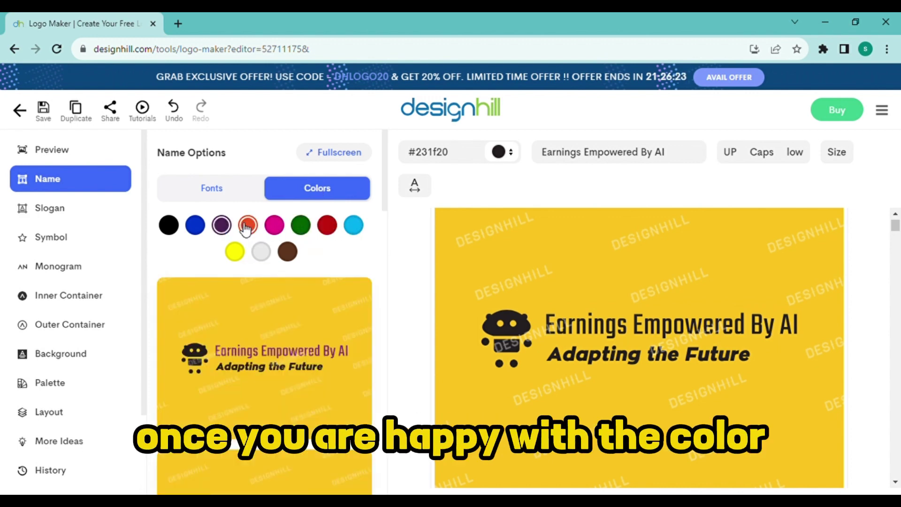
click(303, 226)
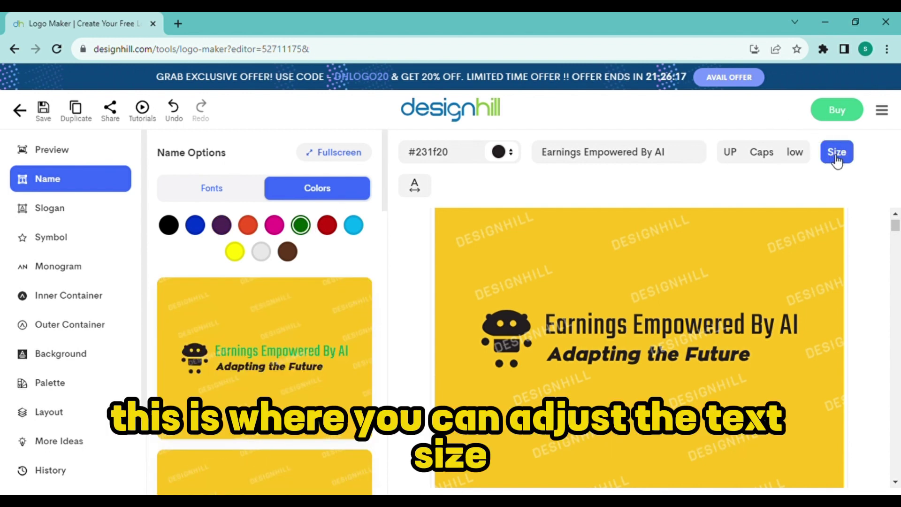
Step: Reduce the text size of the company name in the logo
click(836, 156)
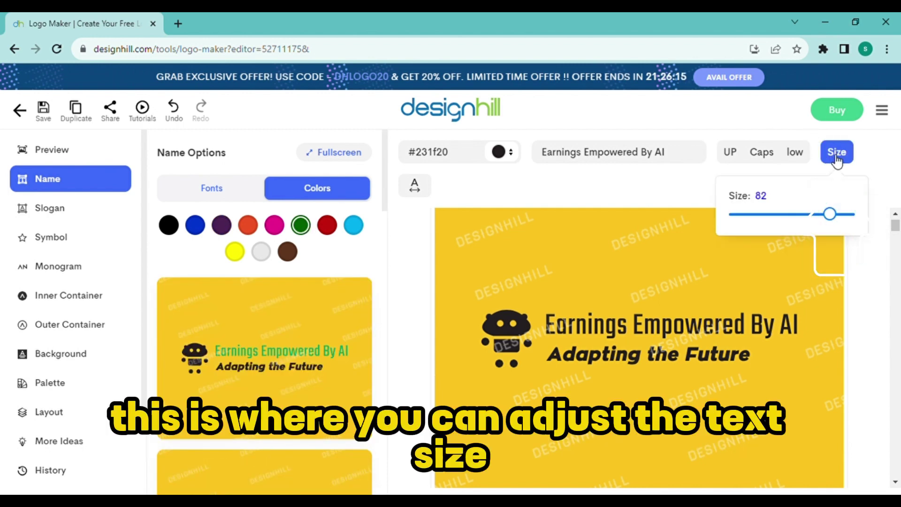
drag(830, 214, 804, 230)
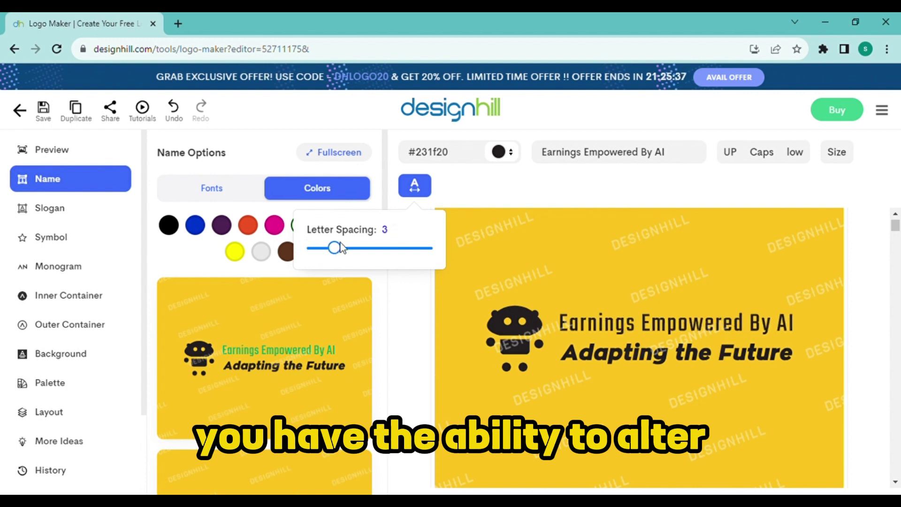
Step: Set the company name's letter spacing to 5
drag(341, 248, 366, 251)
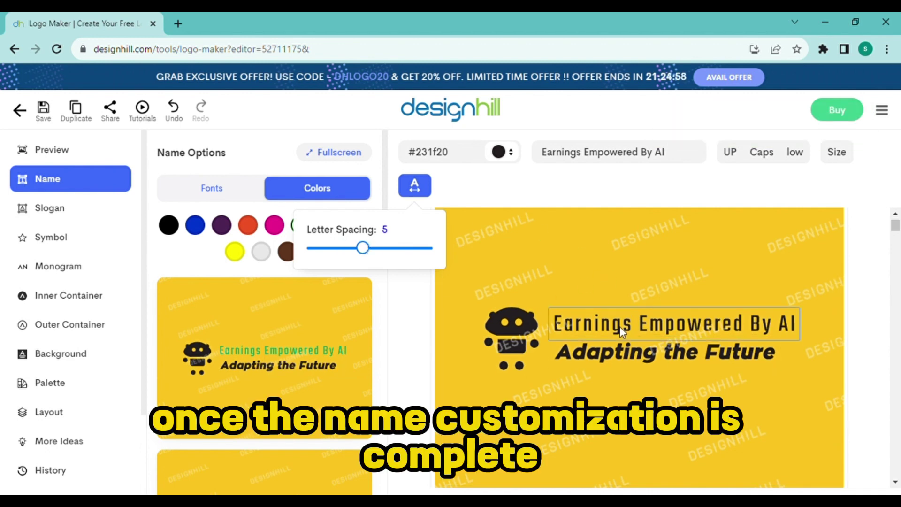
Step: Switch the slogan's font category to sans-serif and apply a plain, upright mixed-case variant
click(636, 348)
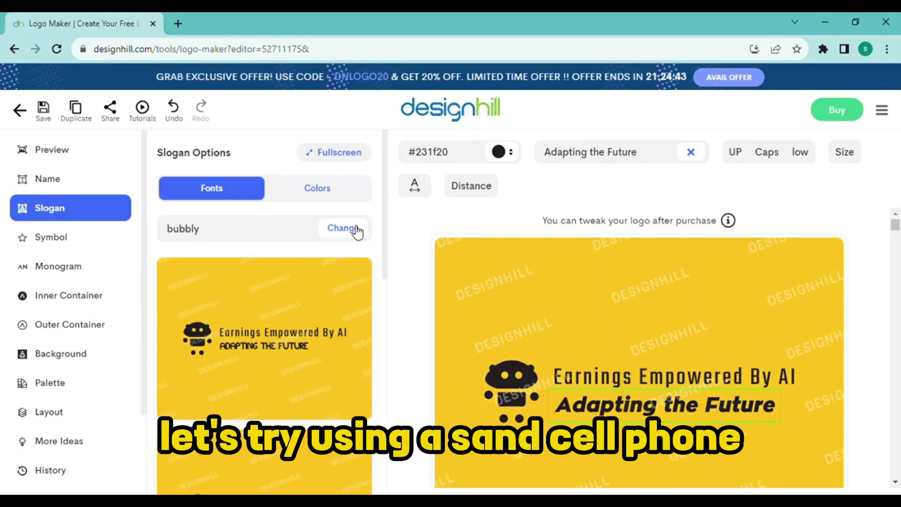
click(356, 229)
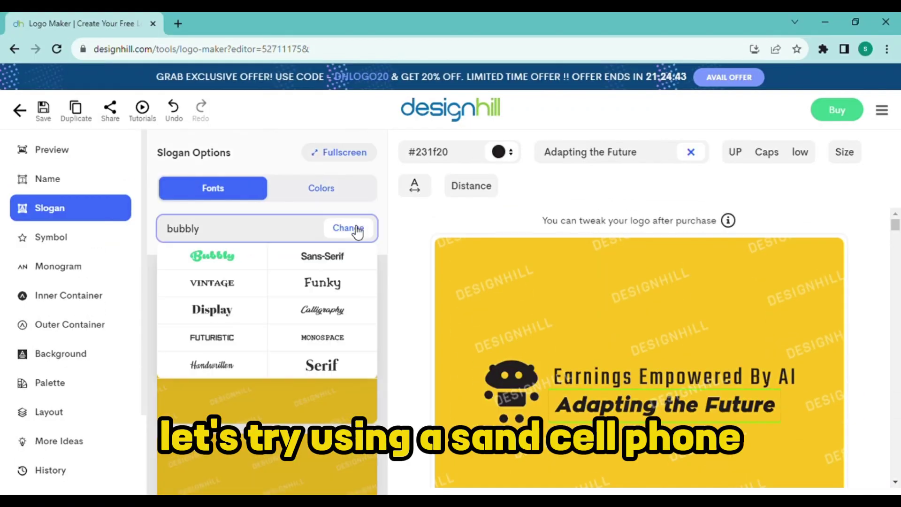
click(334, 258)
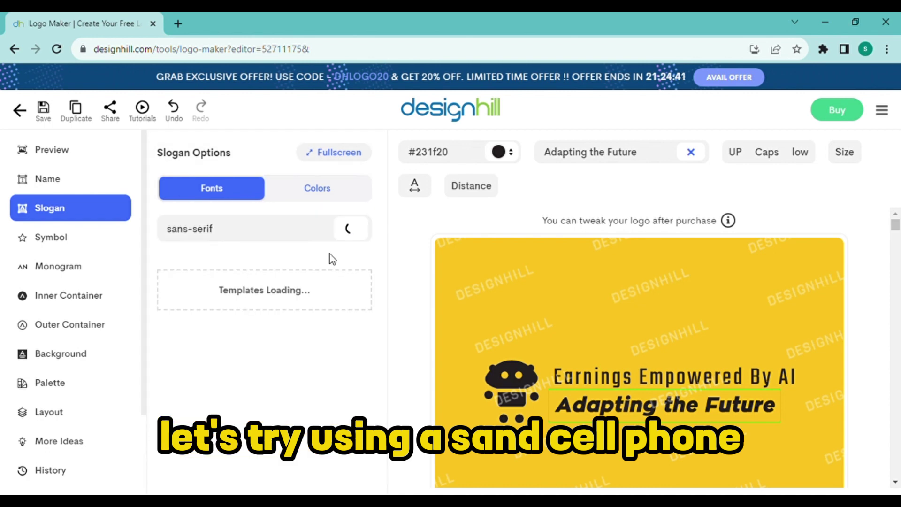
scroll(383, 291, down, 3)
scroll(385, 404, down, 3)
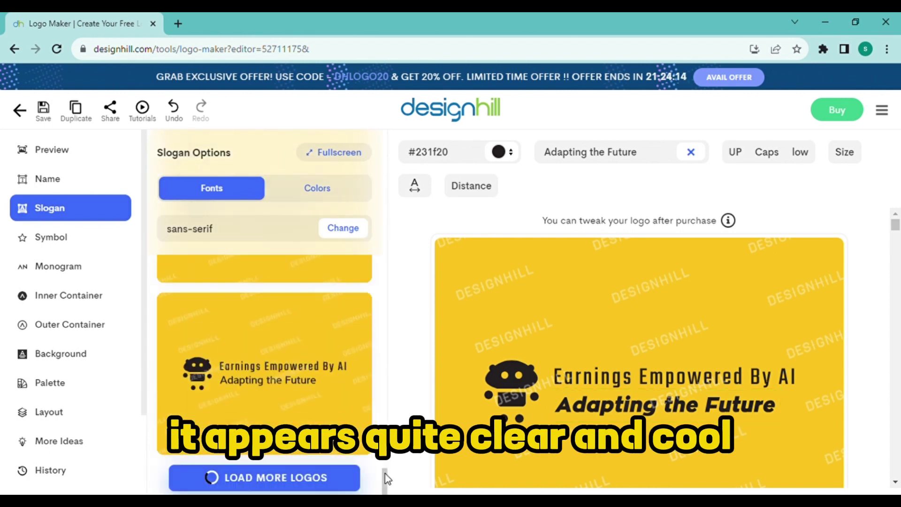
scroll(385, 375, up, 5)
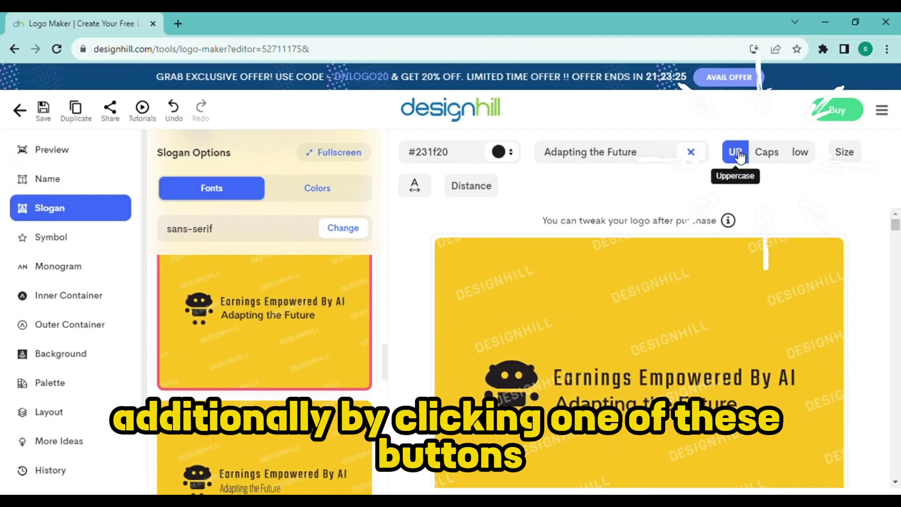
Step: Try the slogan "Adapting the Future" in uppercase and settle on capitalizing each word
click(737, 154)
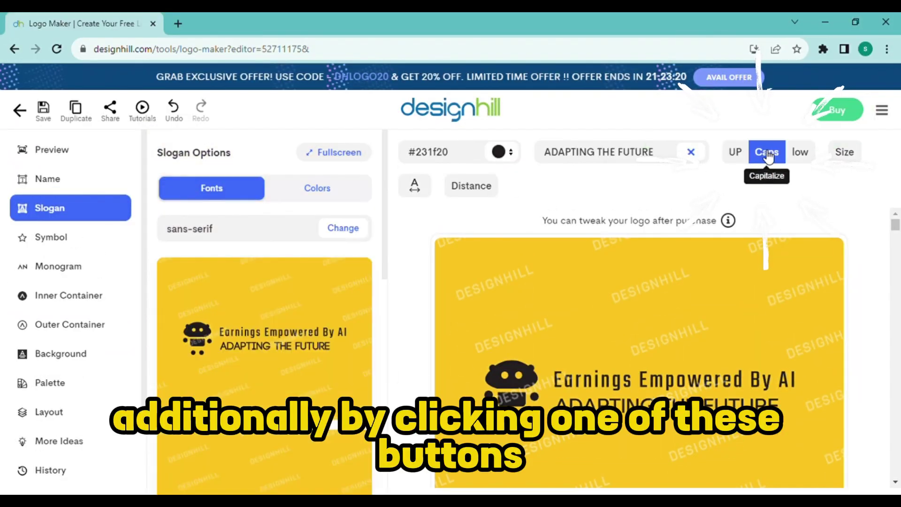
click(774, 161)
click(780, 160)
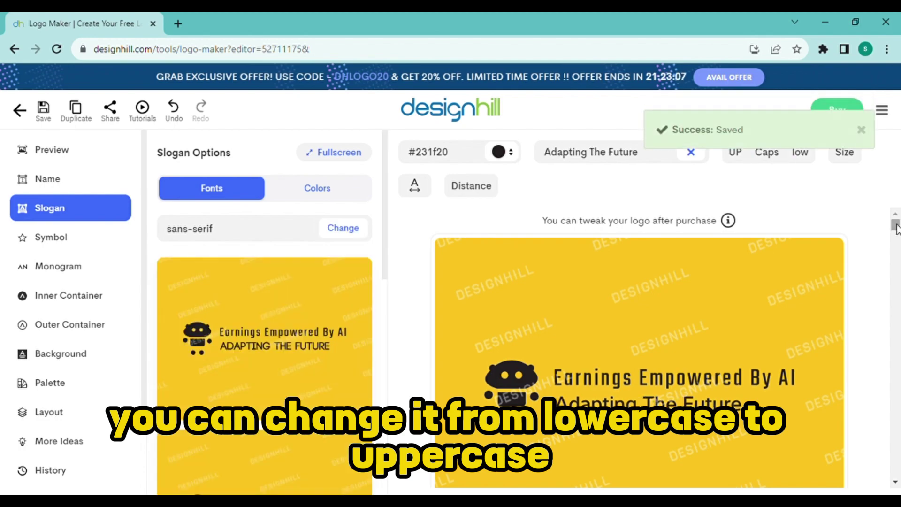
Step: Review the slogan's font size setting and leave its letter spacing at 0
scroll(897, 228, down, 2)
click(845, 155)
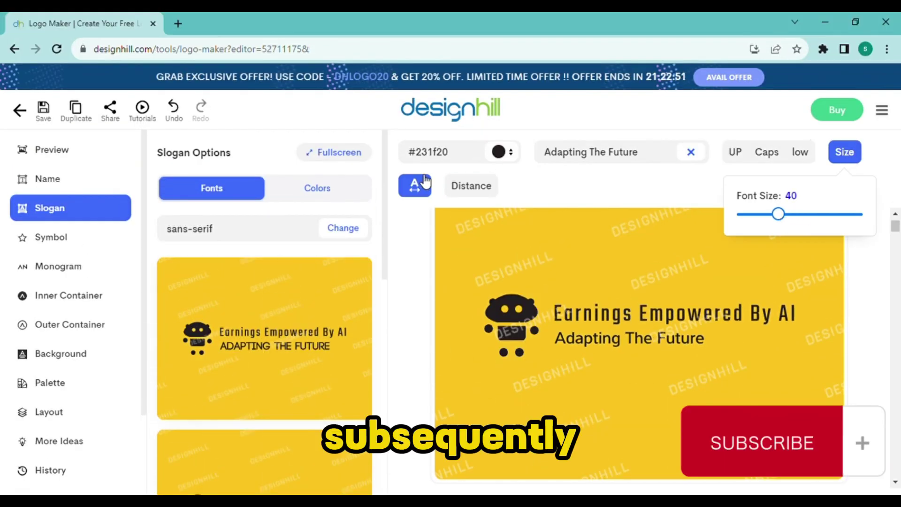
click(415, 186)
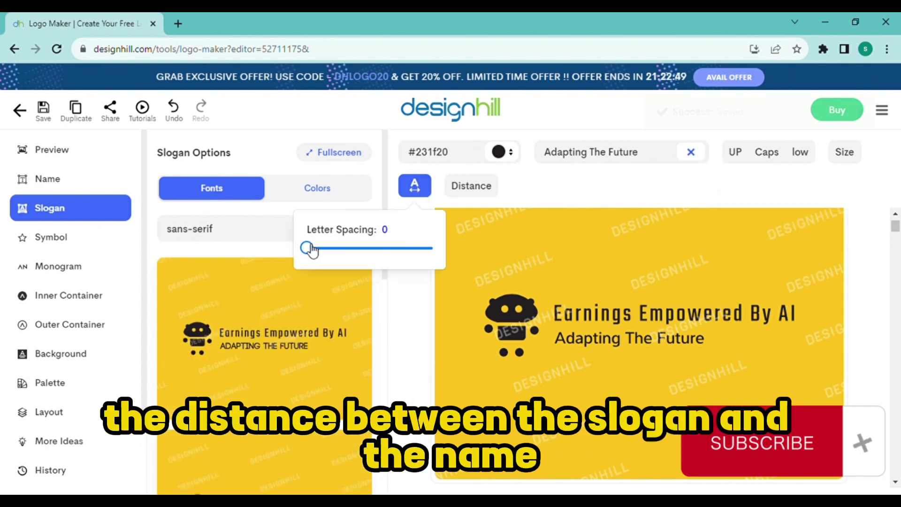
drag(312, 250, 311, 251)
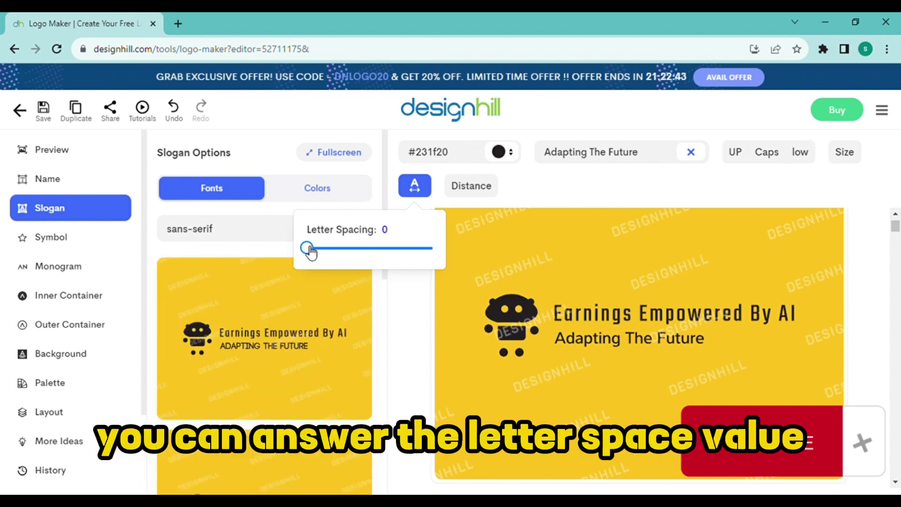
click(419, 289)
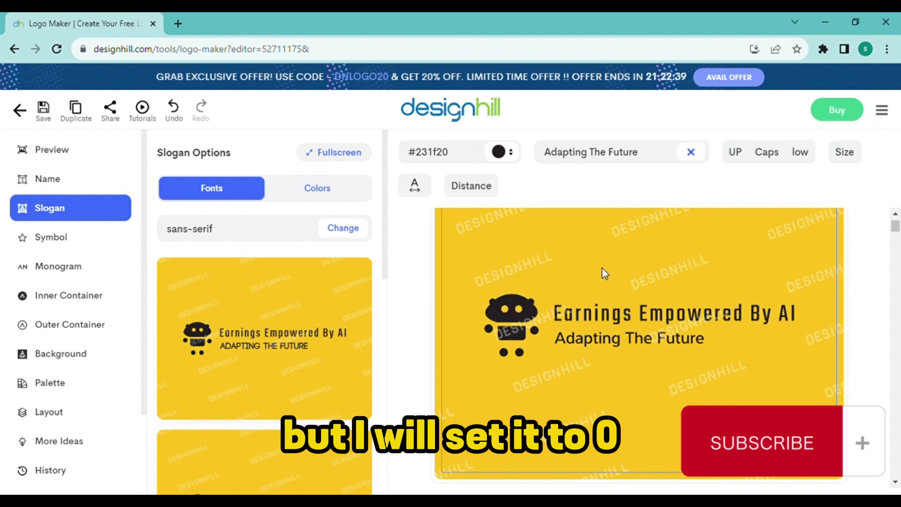
Step: Look through the abstract symbol variations and the EEBA monogram options for the logo
click(69, 246)
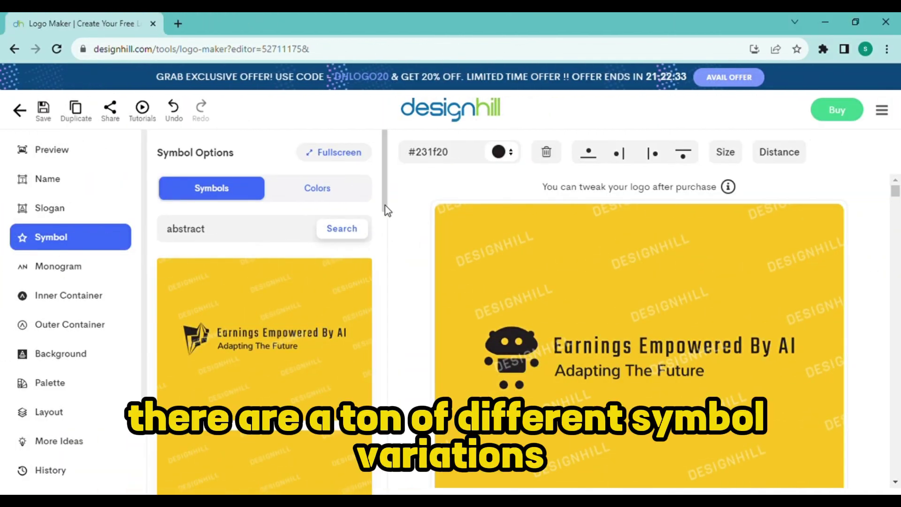
drag(384, 209, 394, 454)
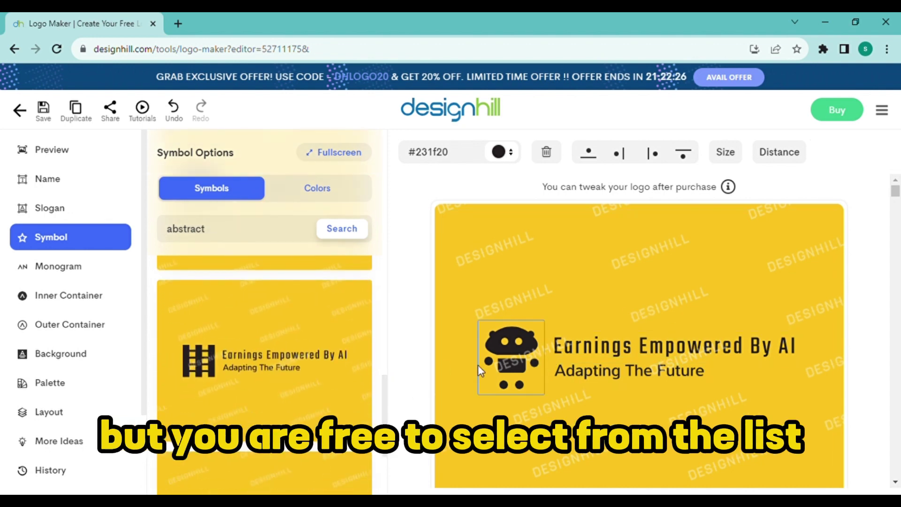
click(65, 272)
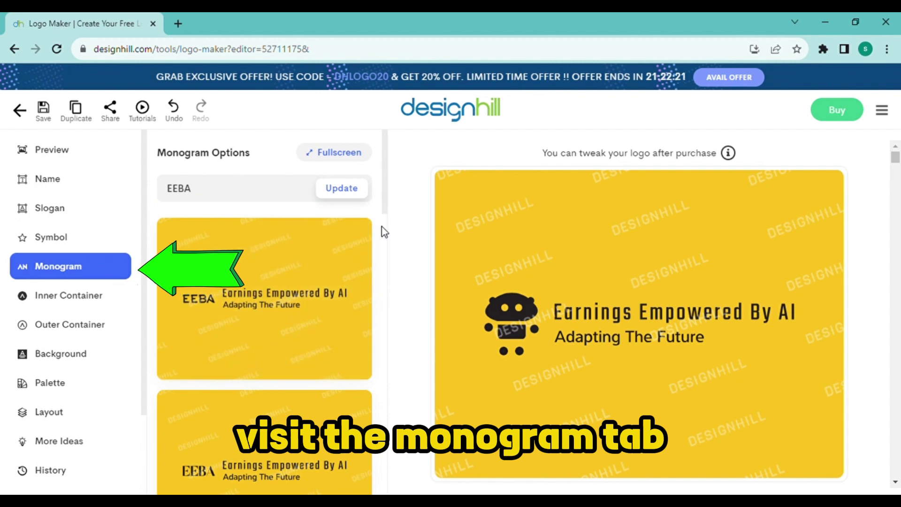
drag(388, 206, 396, 436)
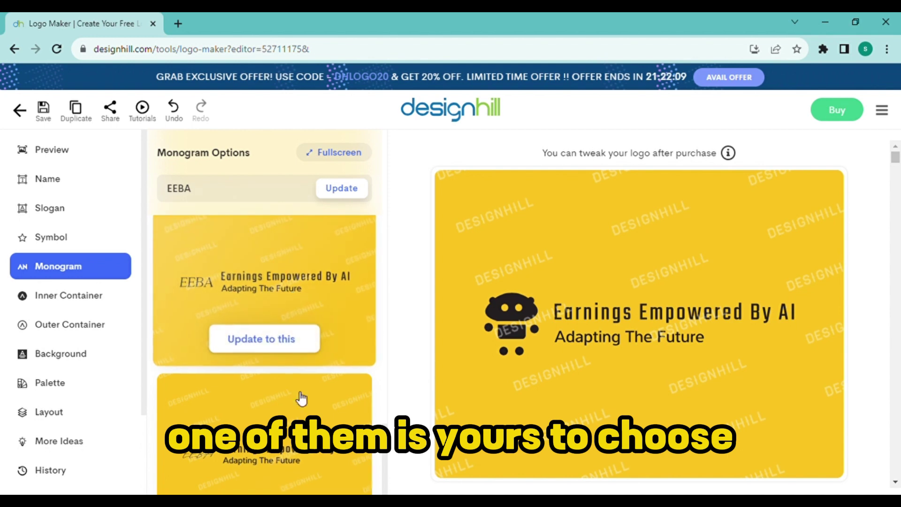
scroll(368, 266, down, 1)
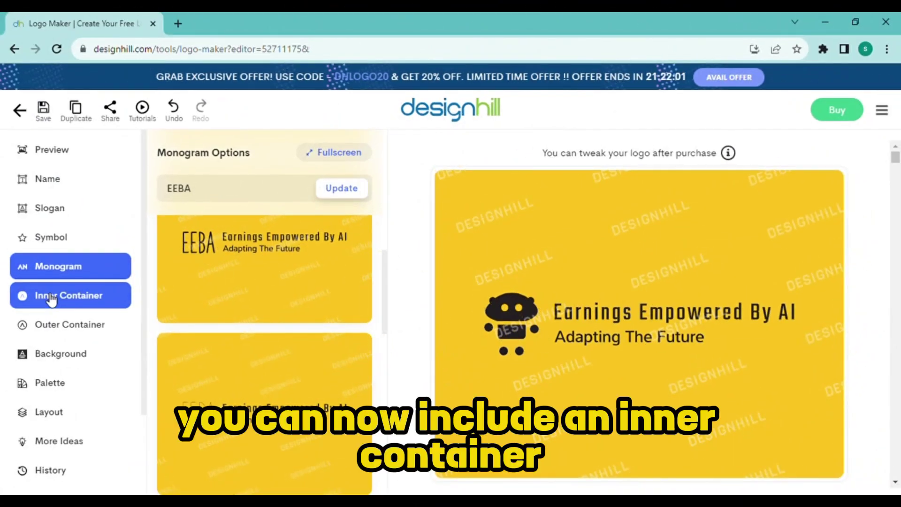
Step: Look through the inner container and outer container options in all types and shapes
click(47, 296)
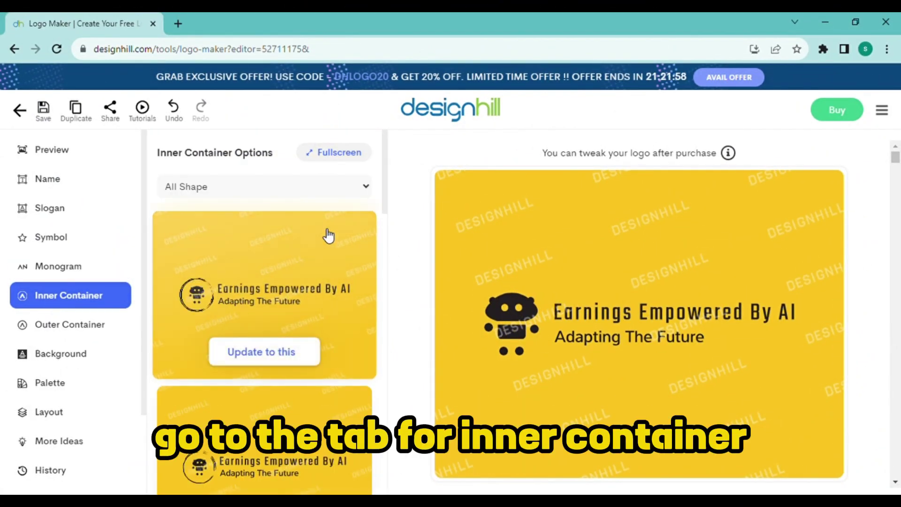
drag(384, 200, 393, 490)
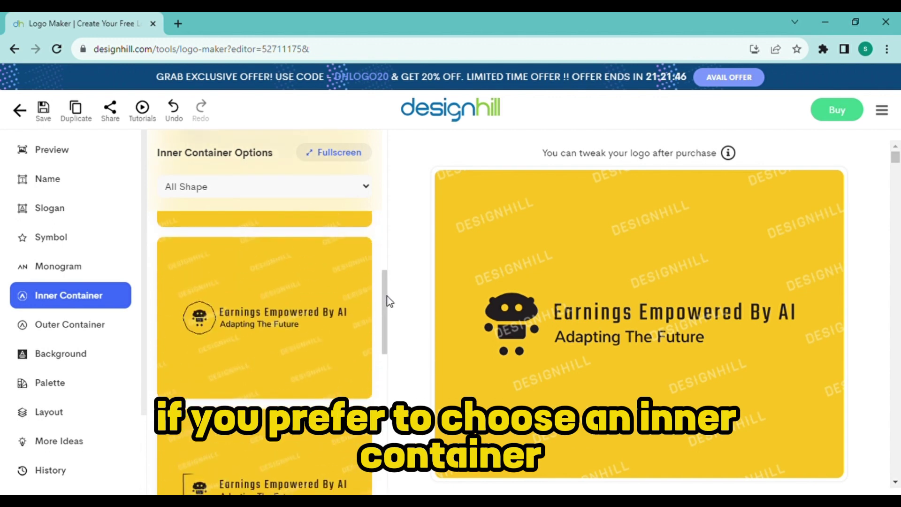
click(77, 334)
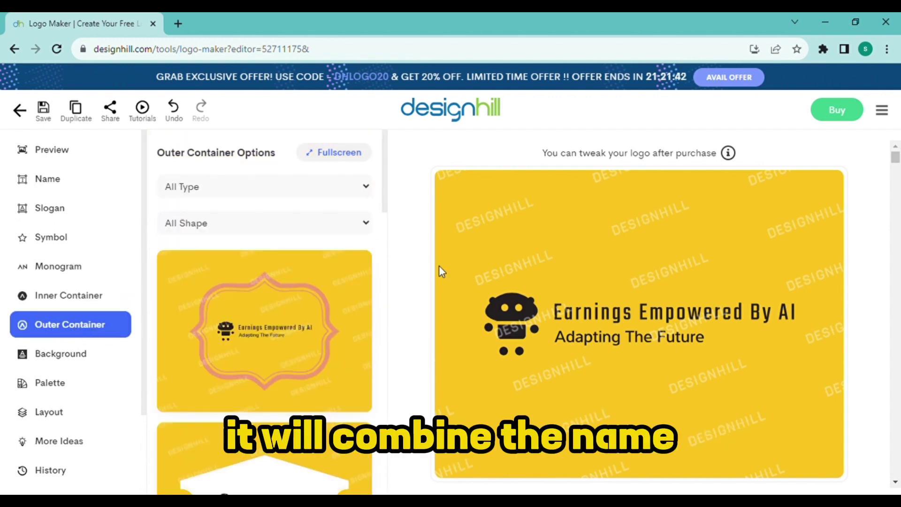
drag(389, 192, 401, 354)
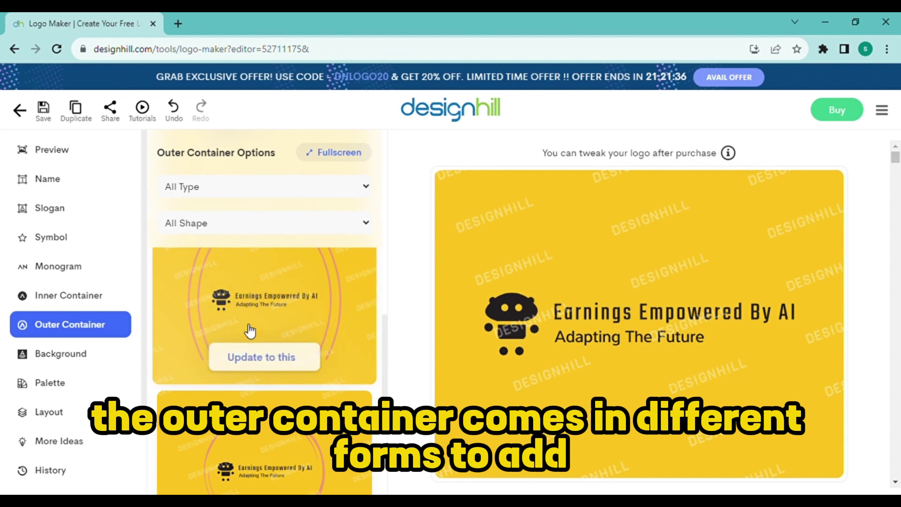
scroll(386, 379, down, 1)
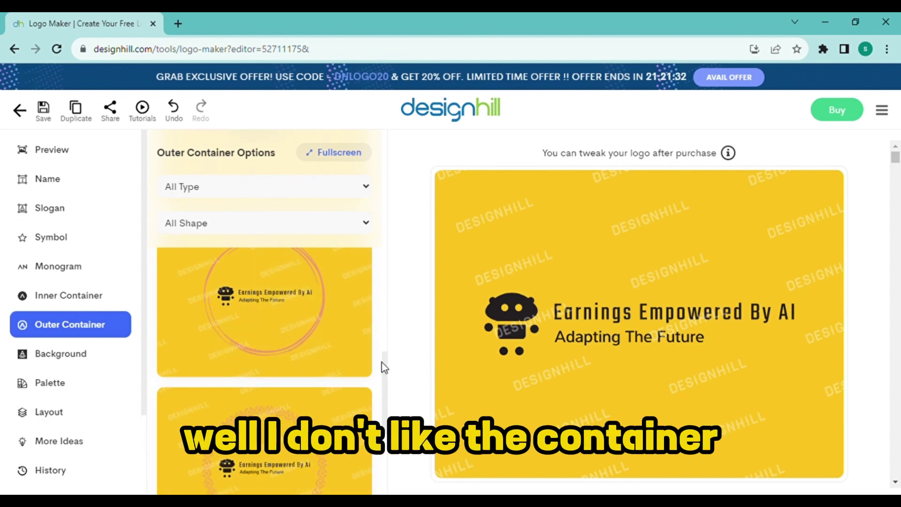
triple_click(386, 377)
Step: Preview the logo's background color variations in pink, orange and blue
scroll(385, 376, down, 3)
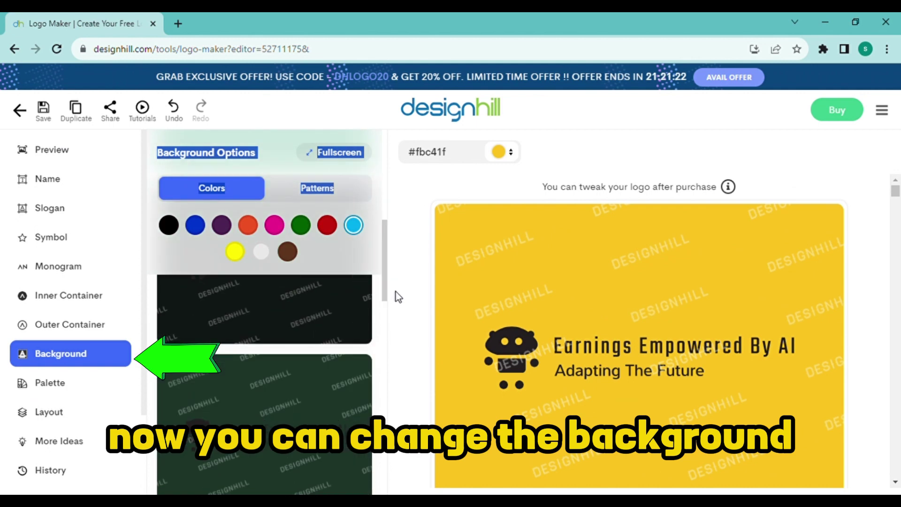
click(274, 224)
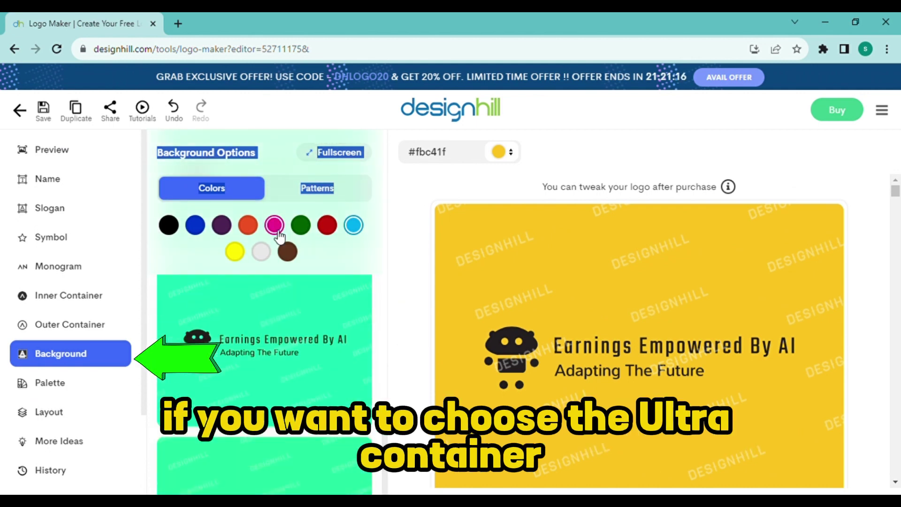
click(248, 224)
click(195, 225)
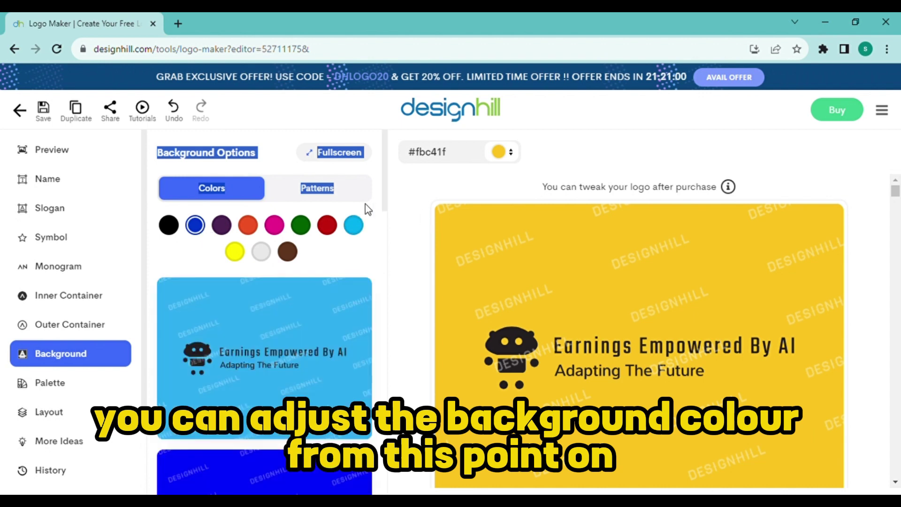
drag(384, 202, 389, 481)
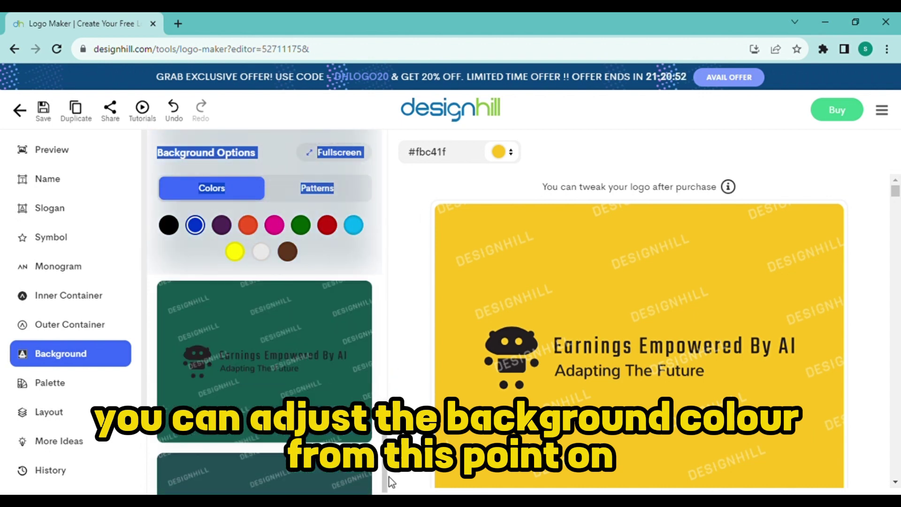
Step: Show the orange background variations and apply the bright orange one (#f36e36) to the logo
click(248, 225)
drag(382, 212, 389, 256)
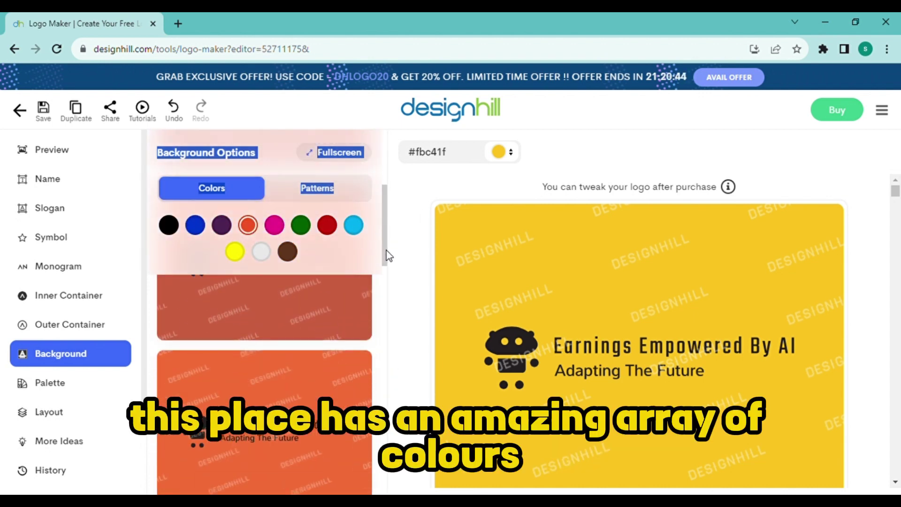
scroll(291, 337, down, 2)
click(288, 329)
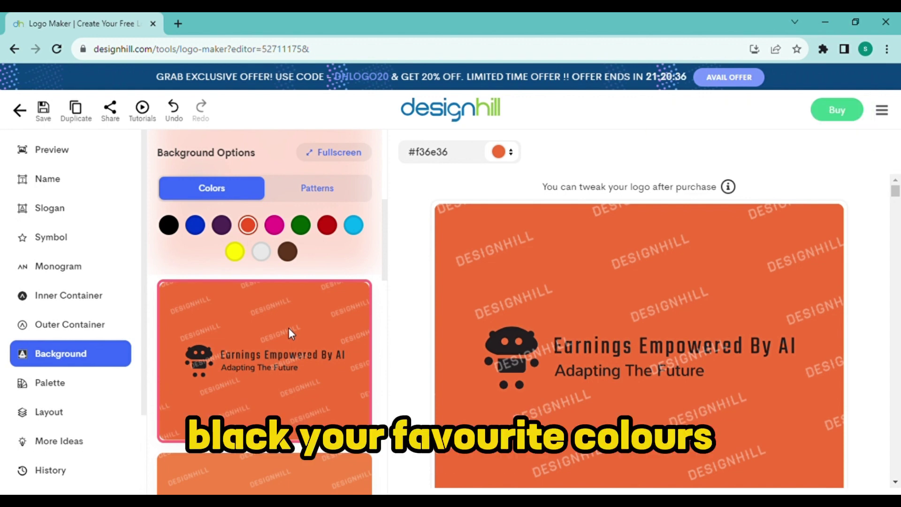
Step: Look through the background patterns and the color palette options for the logo
click(324, 191)
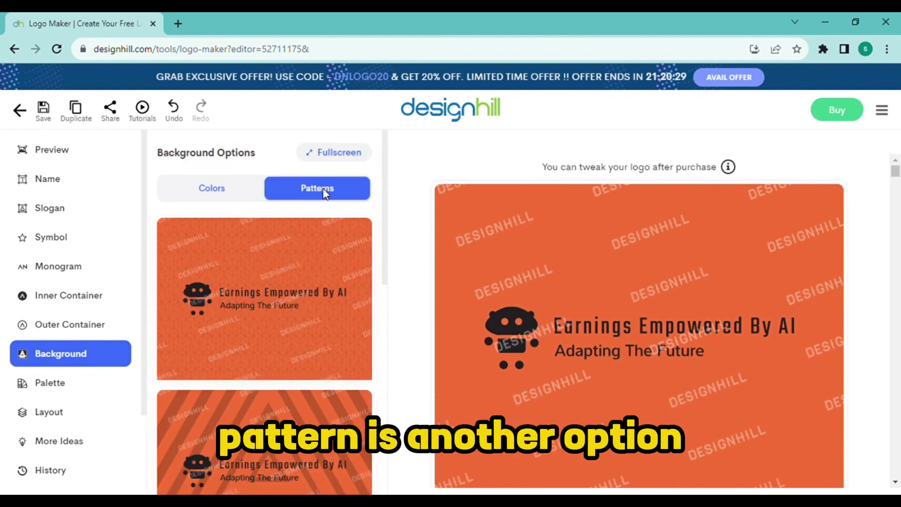
drag(383, 191, 388, 368)
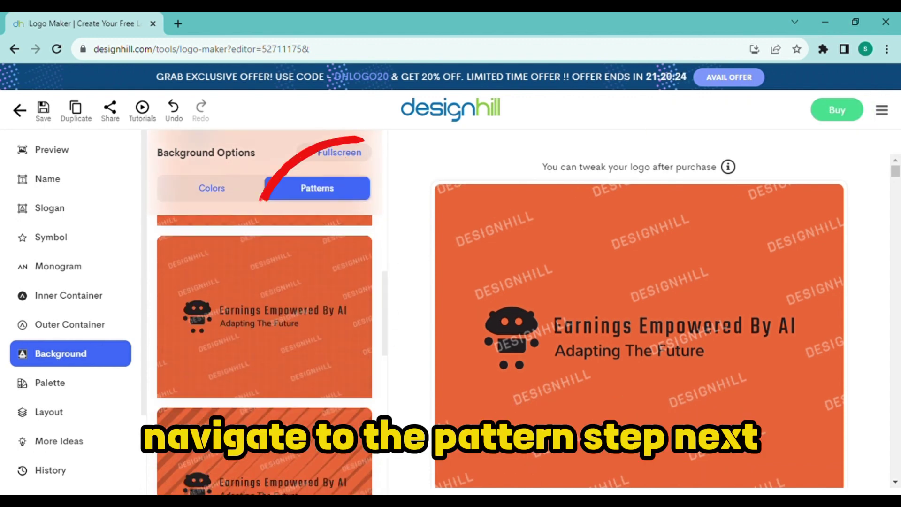
mouse_move(384, 320)
mouse_down()
mouse_move(384, 486)
mouse_move(394, 187)
mouse_up()
mouse_move(320, 252)
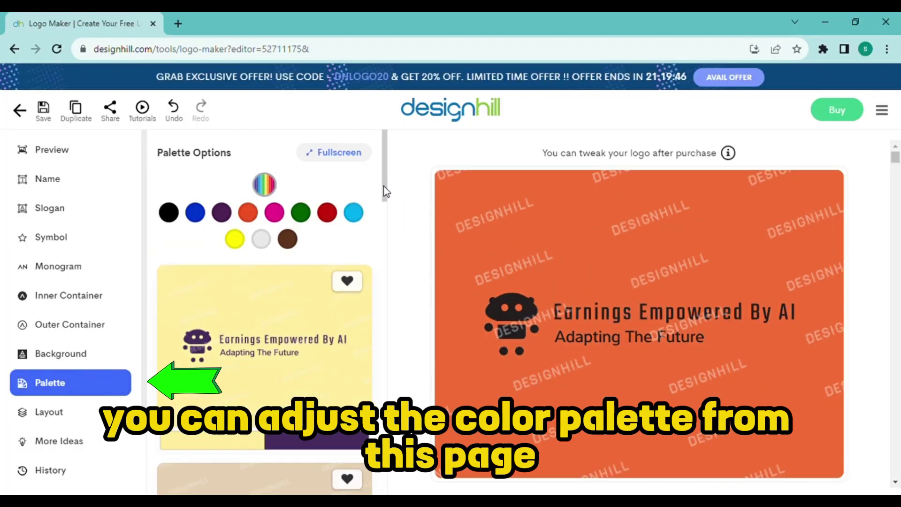
drag(384, 191, 397, 298)
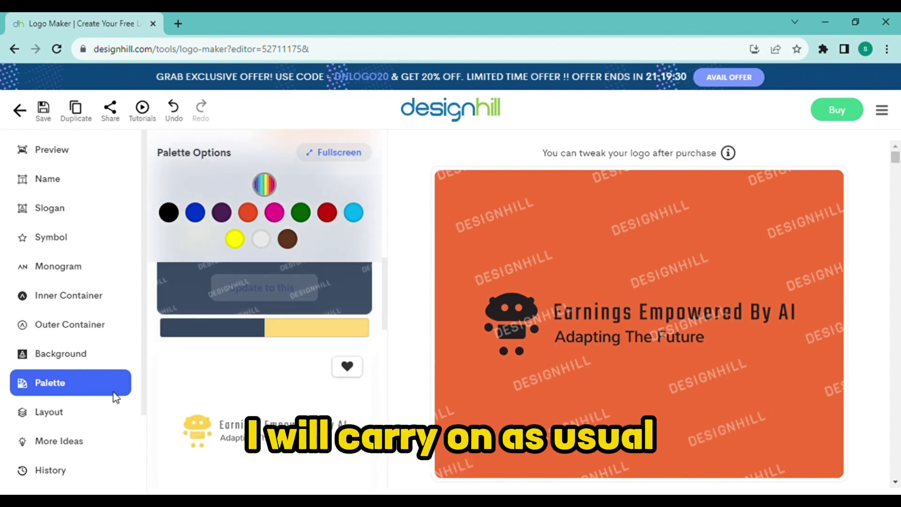
Step: Browse the layout options and apply the one with the robot symbol centered above the name and slogan, without a container
click(52, 411)
drag(385, 197, 389, 358)
scroll(389, 358, down, 6)
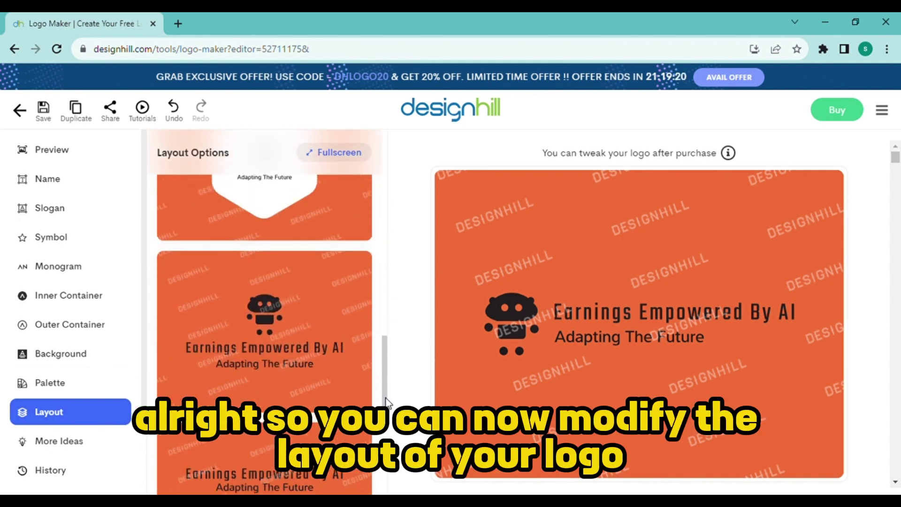
scroll(385, 362, down, 5)
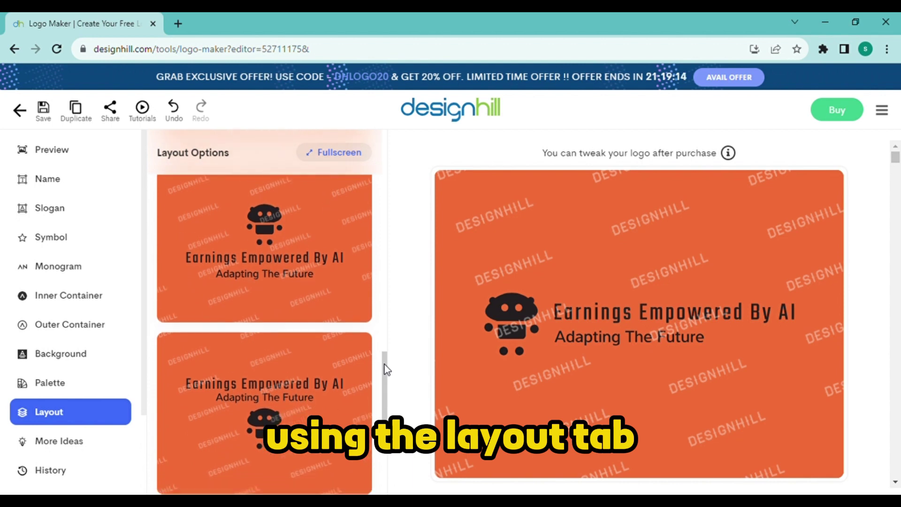
drag(386, 380, 395, 292)
scroll(301, 374, up, 2)
click(297, 366)
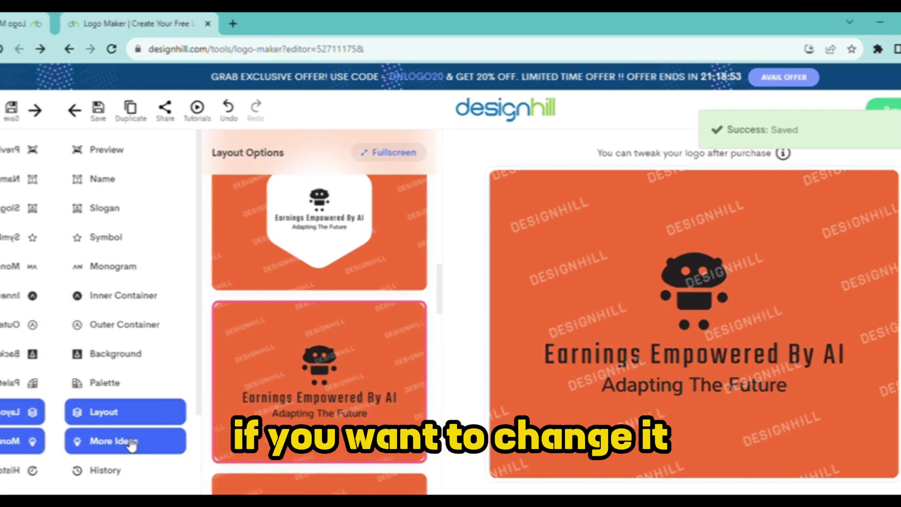
Step: Browse the additional logo design ideas suggested for the brand name and slogan
click(128, 441)
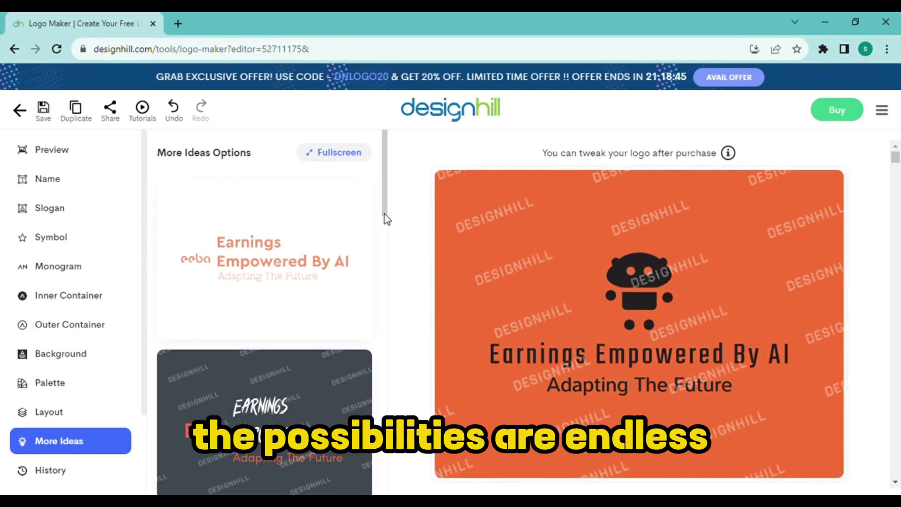
drag(385, 219, 384, 484)
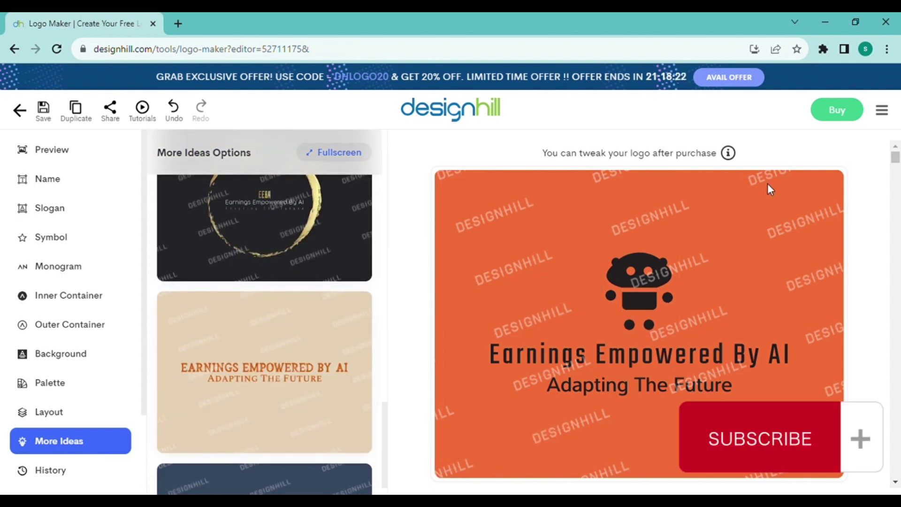
Step: Proceed to buying the logo and review the Basic, Premium and Enterprise packages
click(843, 113)
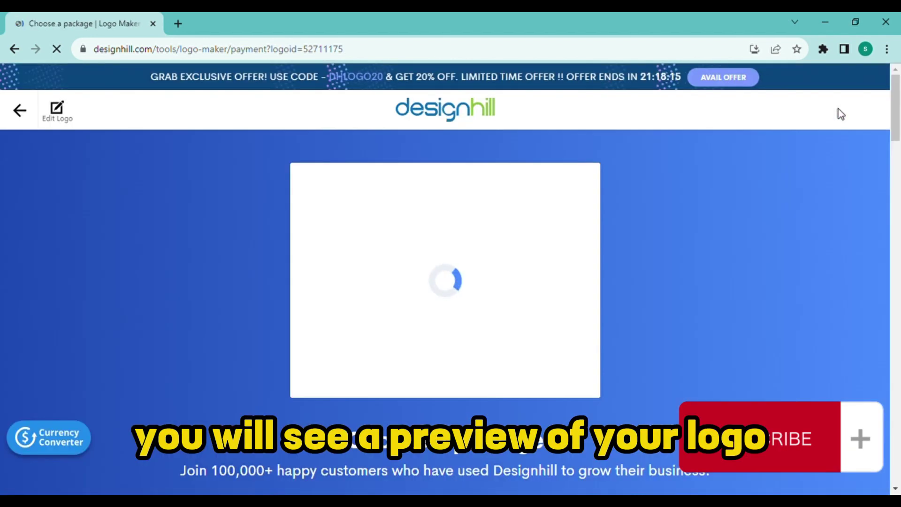
scroll(900, 146, down, 7)
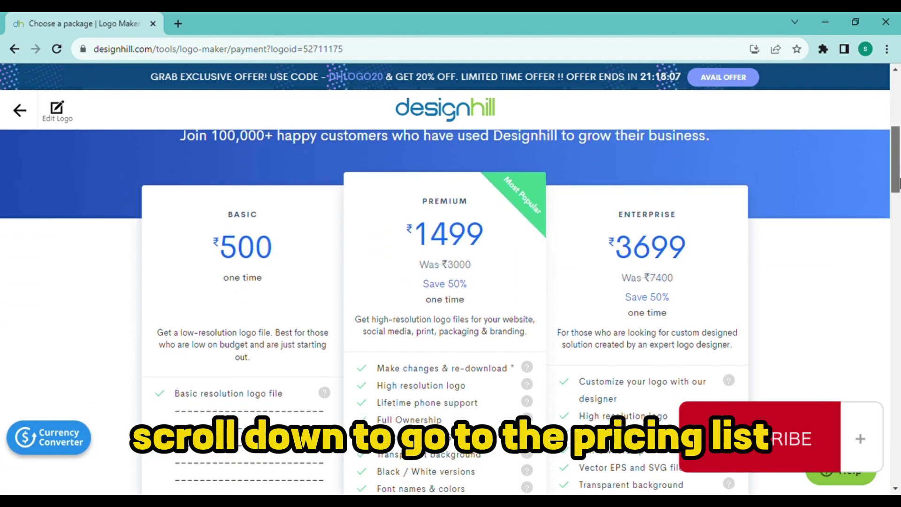
drag(898, 179, 898, 182)
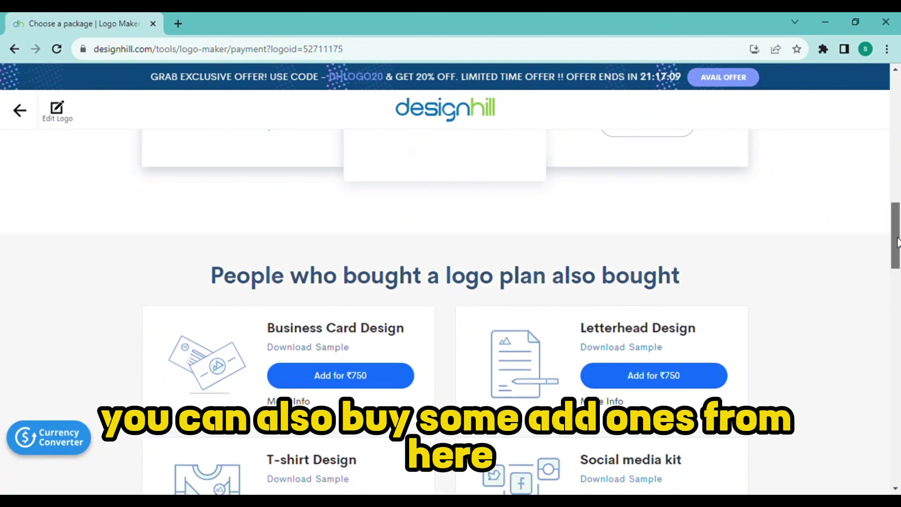
Step: Look through the add-ons offered with the logo plans, from business card designs to digital business cards and email signatures
drag(897, 242, 897, 257)
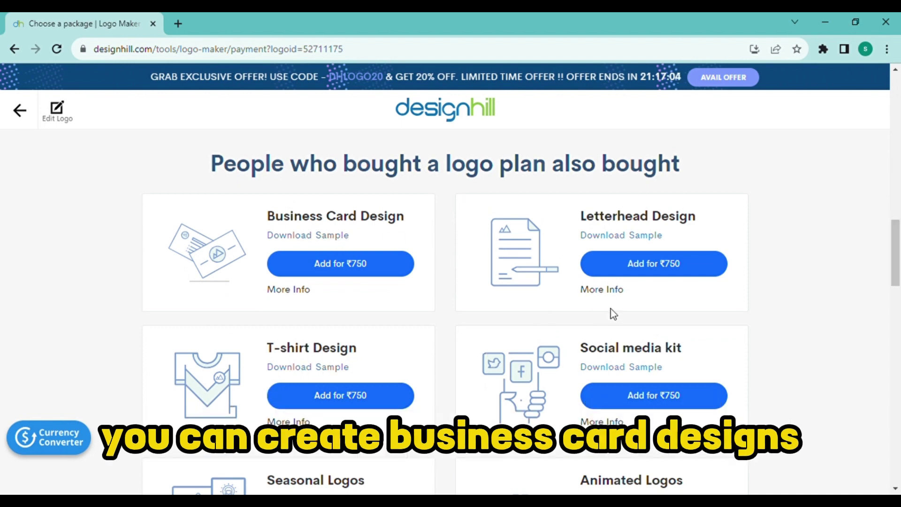
drag(897, 251, 898, 267)
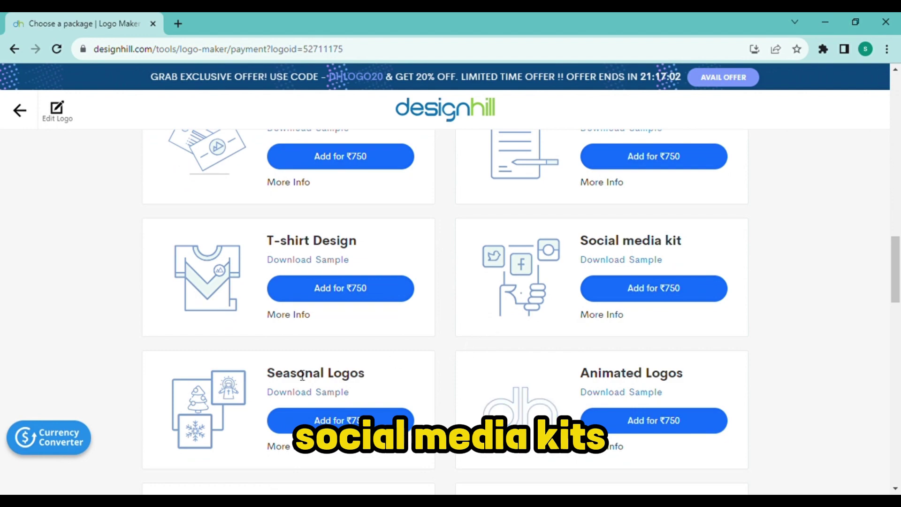
scroll(502, 348, down, 20)
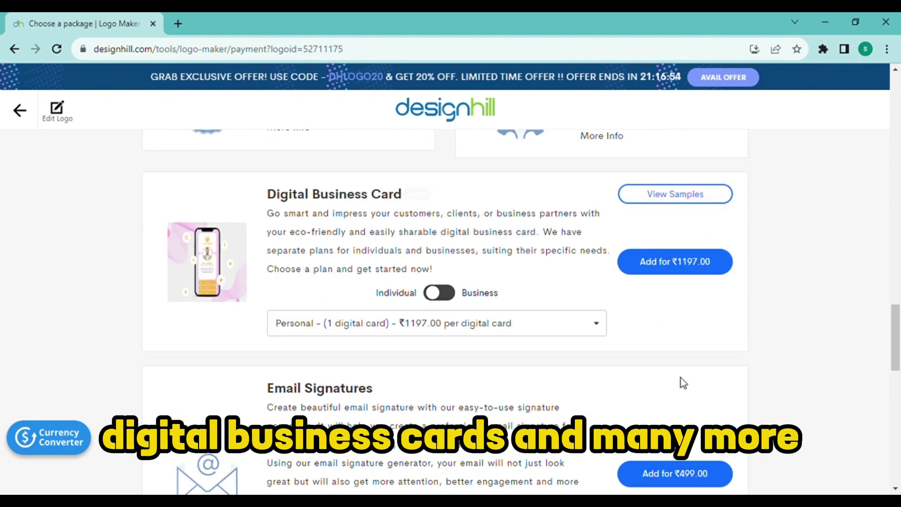
Step: Return to the logo packages and download the sample file of the Premium package
drag(900, 464, 899, 207)
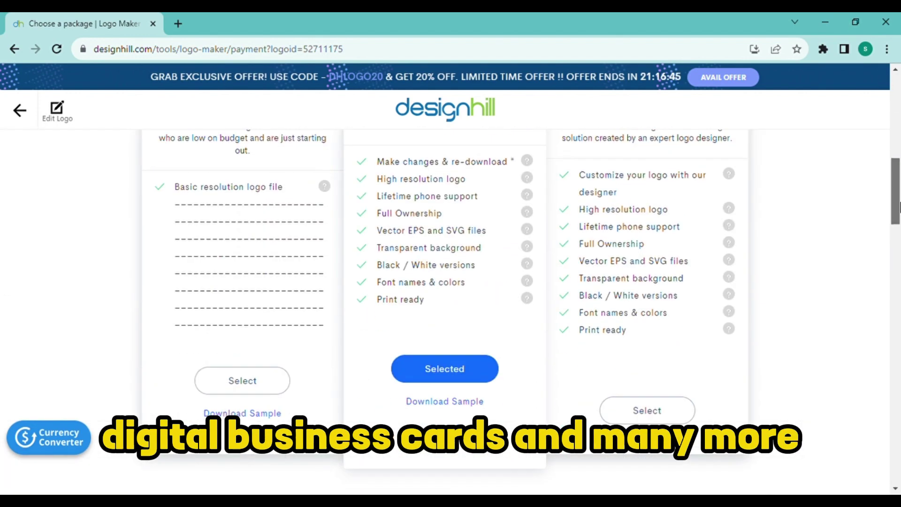
click(438, 403)
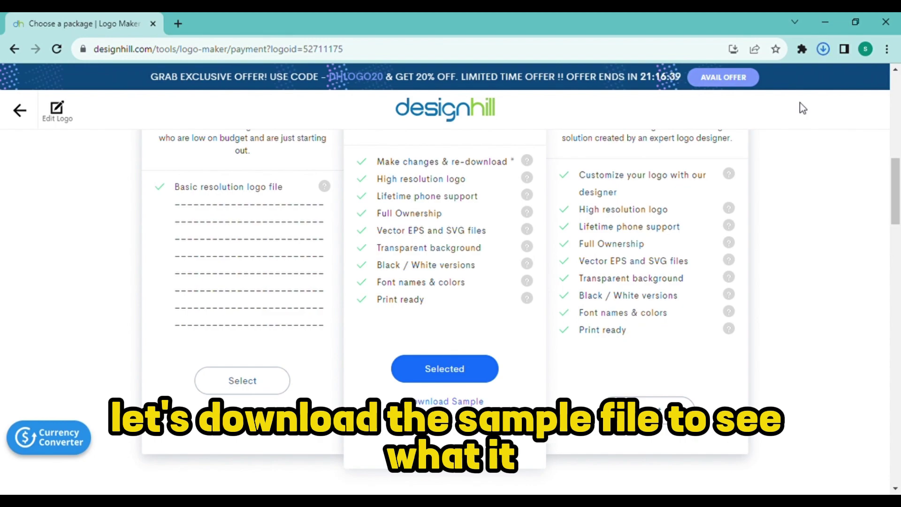